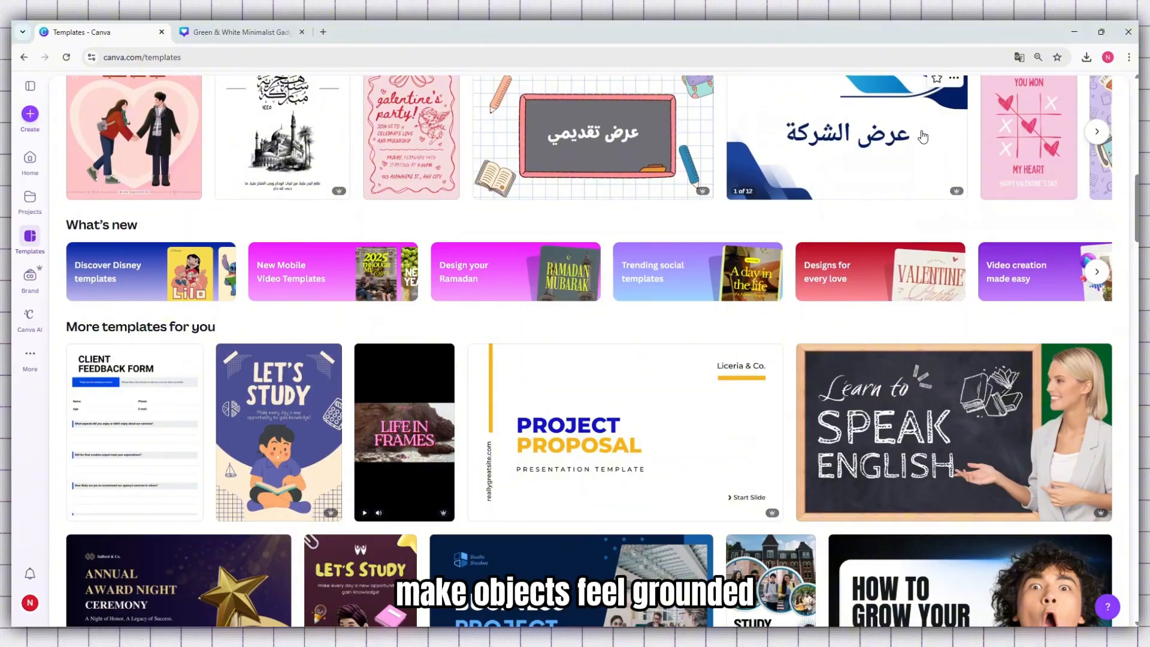
Browse the Canva template gallery's suggested designs under "More templates for you"
{"action": "scroll", "coordinate": [922, 137], "scroll_direction": "down", "scroll_amount": 5}
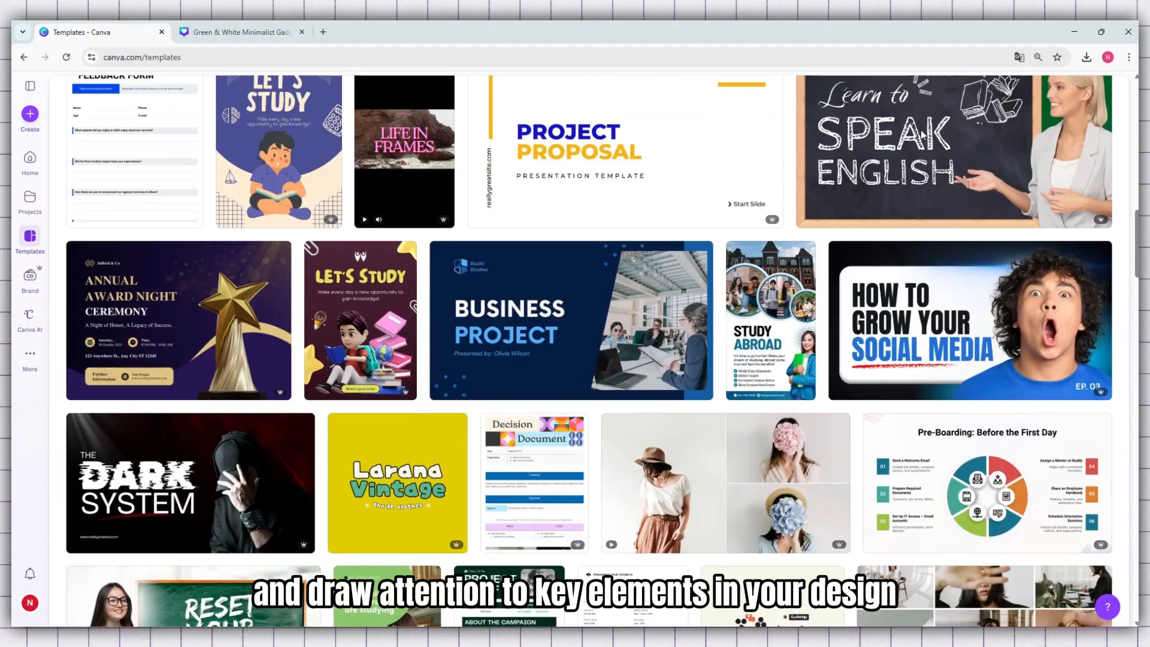
{"action": "scroll", "coordinate": [923, 134], "scroll_direction": "down", "scroll_amount": 5}
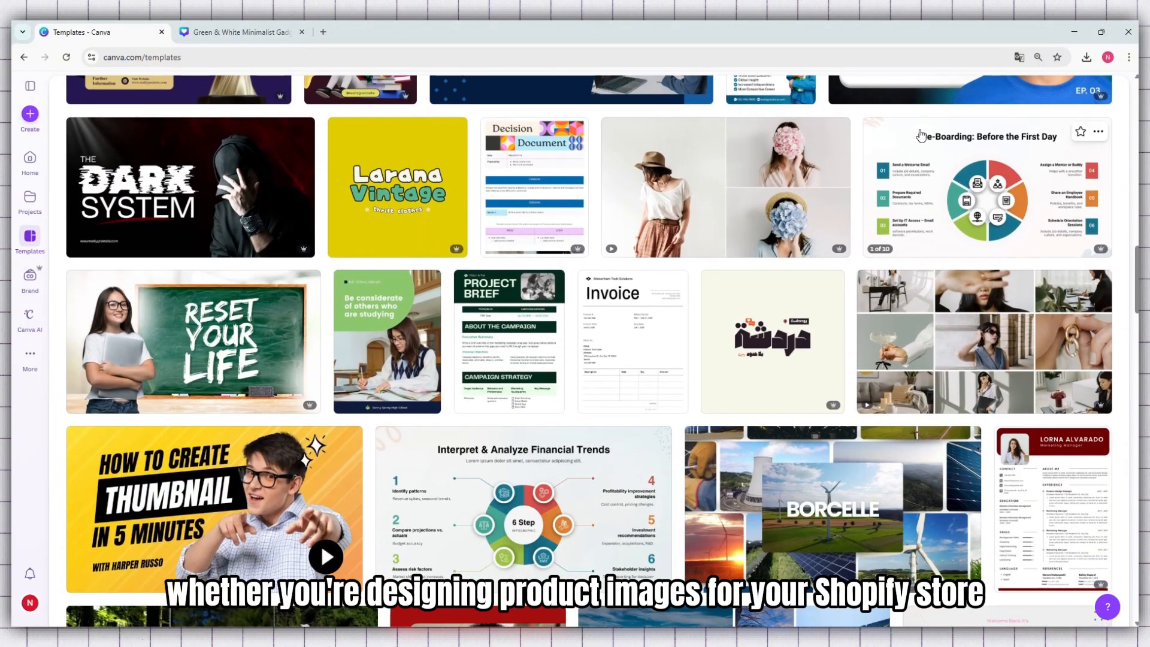
{"action": "scroll", "coordinate": [921, 135], "scroll_direction": "down", "scroll_amount": 5}
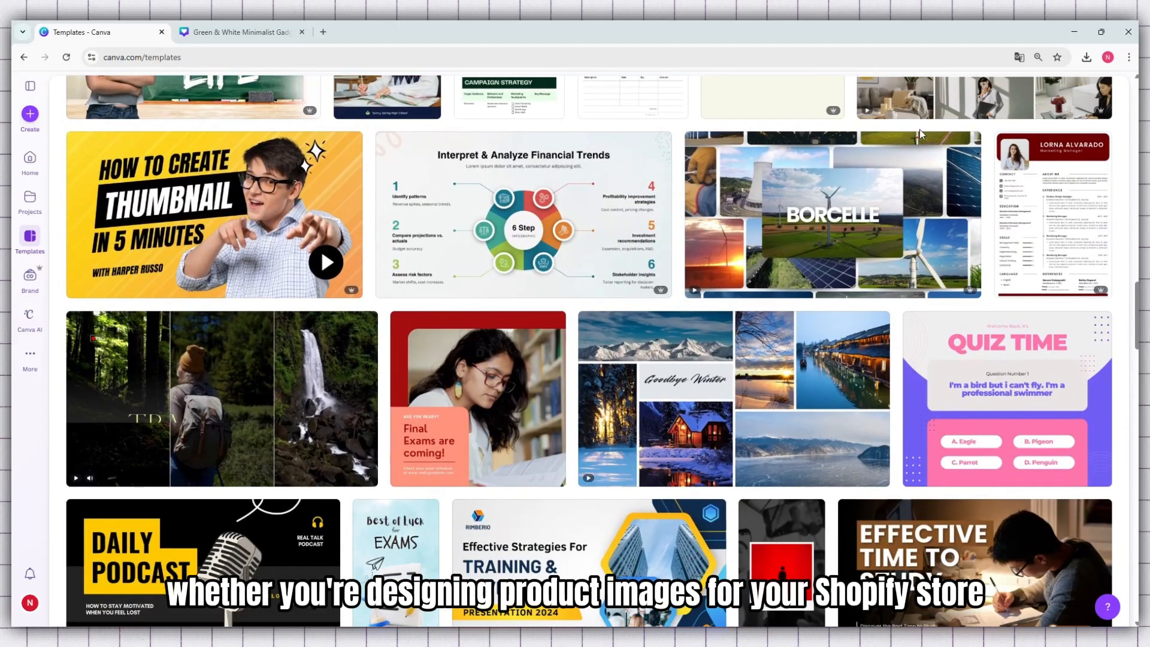
{"action": "scroll", "coordinate": [919, 130], "scroll_direction": "down", "scroll_amount": 3}
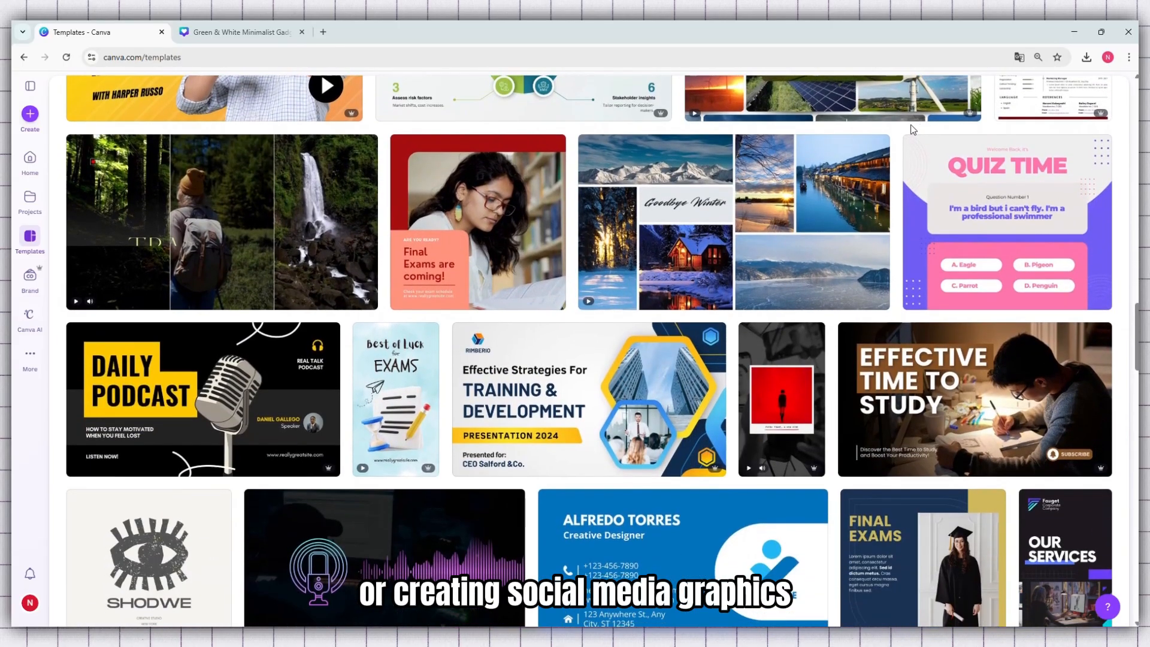
{"action": "scroll", "coordinate": [909, 127], "scroll_direction": "down", "scroll_amount": 6}
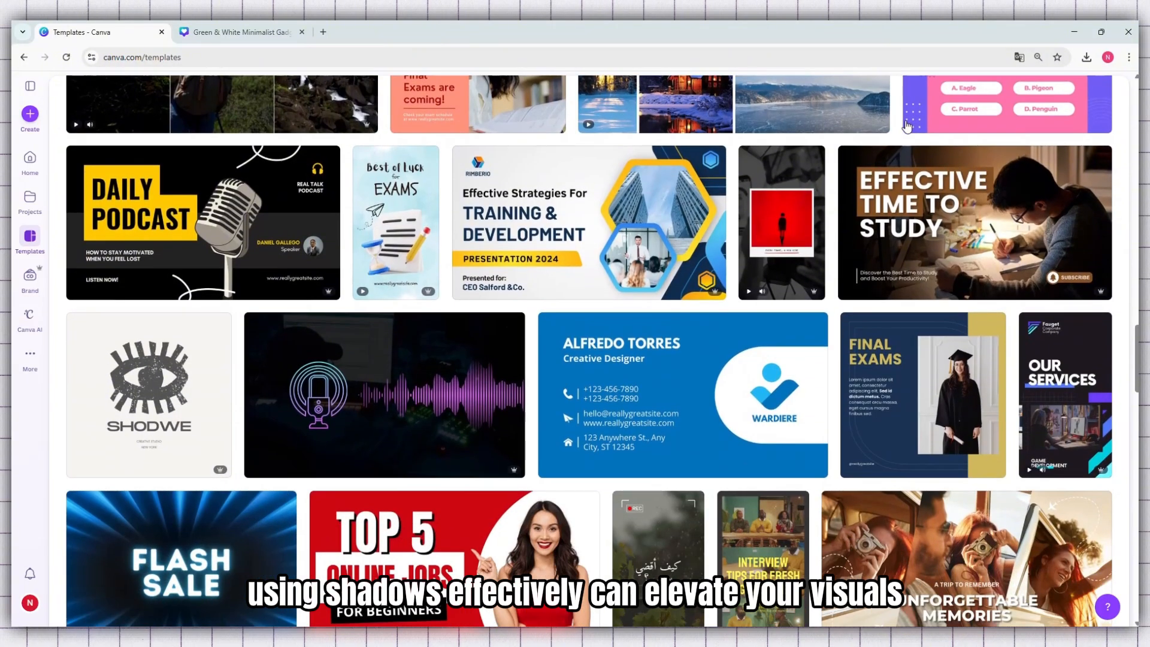
{"action": "scroll", "coordinate": [904, 125], "scroll_direction": "down", "scroll_amount": 5}
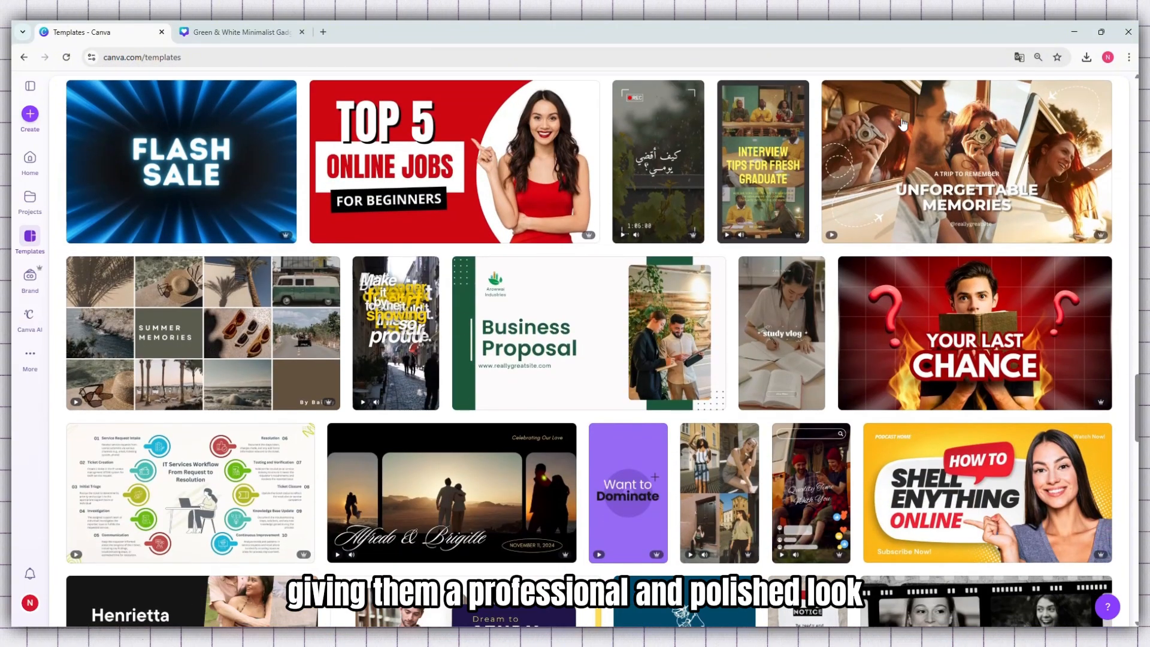
{"action": "scroll", "coordinate": [903, 124], "scroll_direction": "down", "scroll_amount": 1}
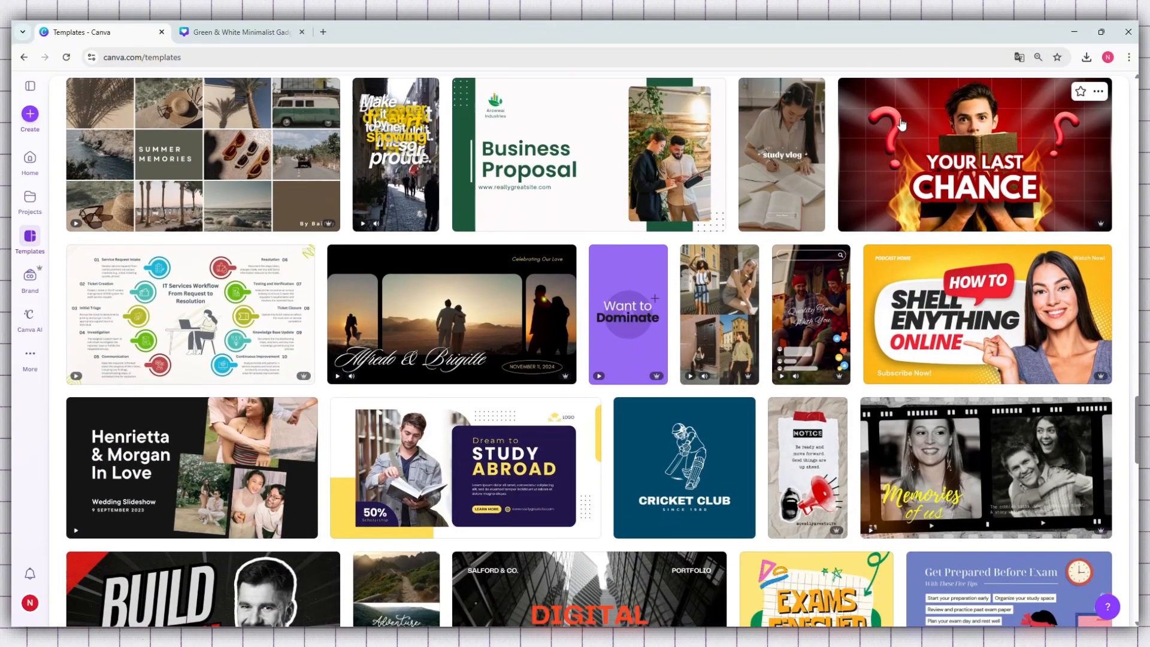
{"action": "scroll", "coordinate": [193, 138], "scroll_direction": "down", "scroll_amount": 3}
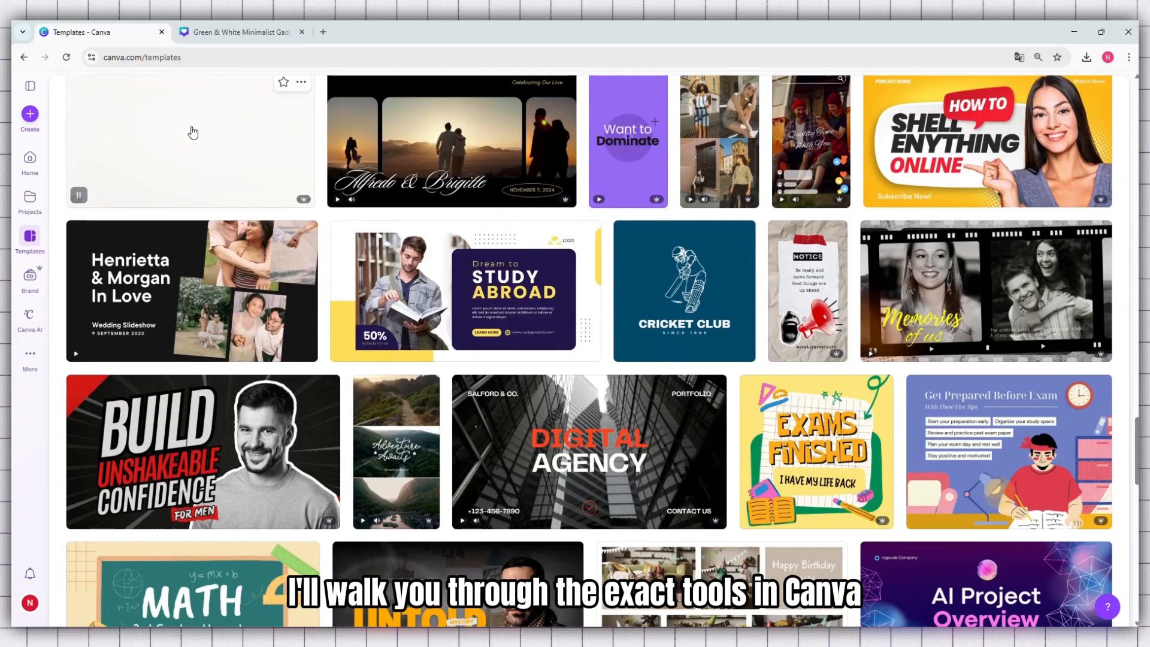
{"action": "scroll", "coordinate": [633, 128], "scroll_direction": "down", "scroll_amount": 2}
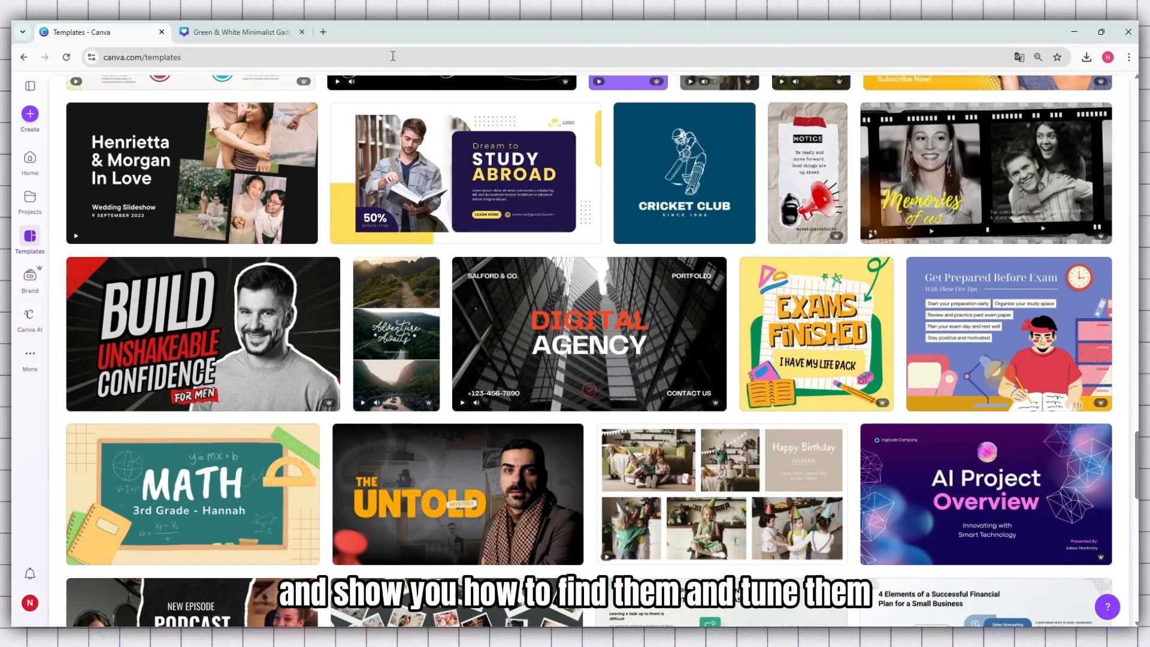
{"action": "scroll", "coordinate": [405, 135], "scroll_direction": "down", "scroll_amount": 6}
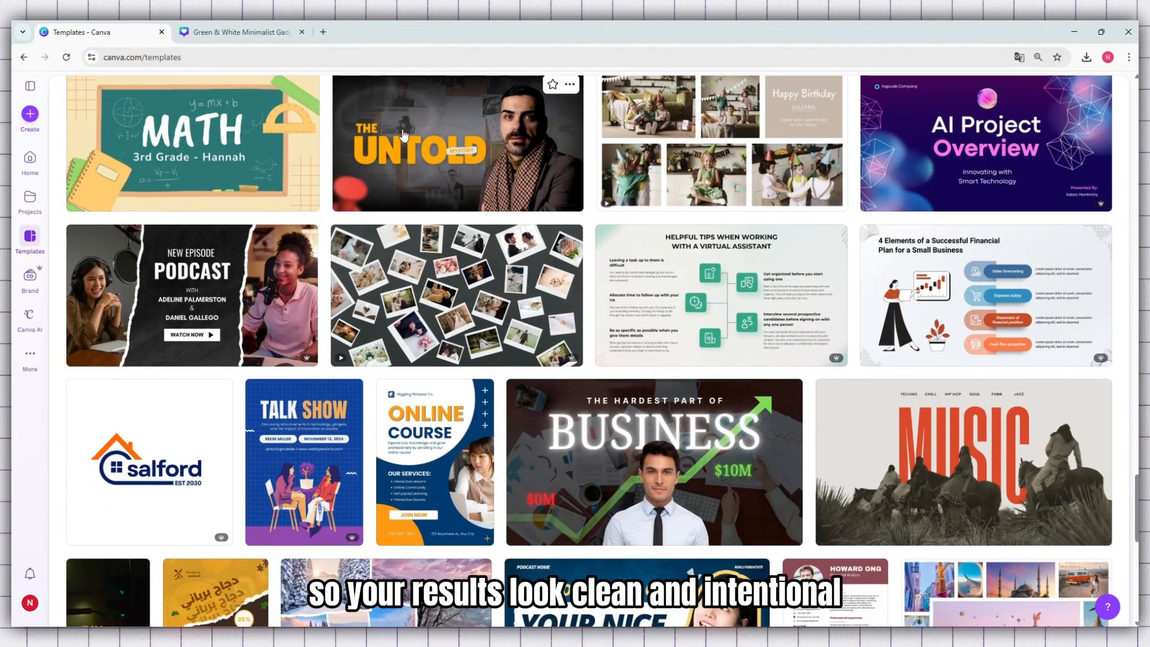
Switch to the open YouTube thumbnail design and place the recently used corgi photo at the centre of the page
{"action": "left_click", "coordinate": [227, 31]}
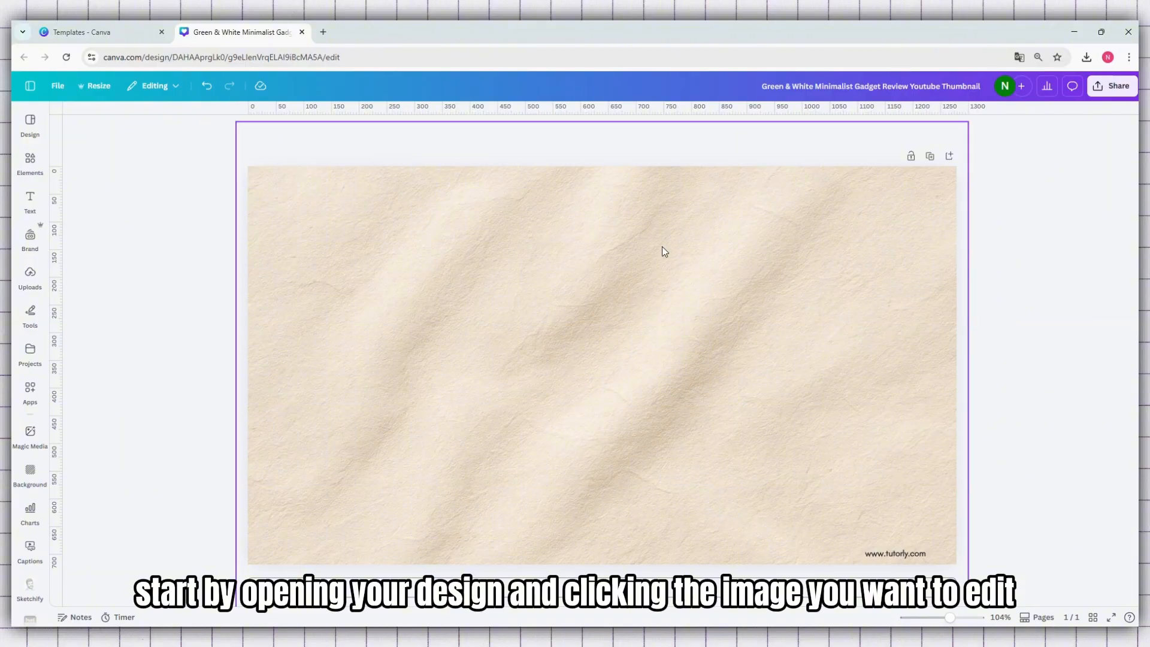
{"action": "left_click", "coordinate": [24, 168]}
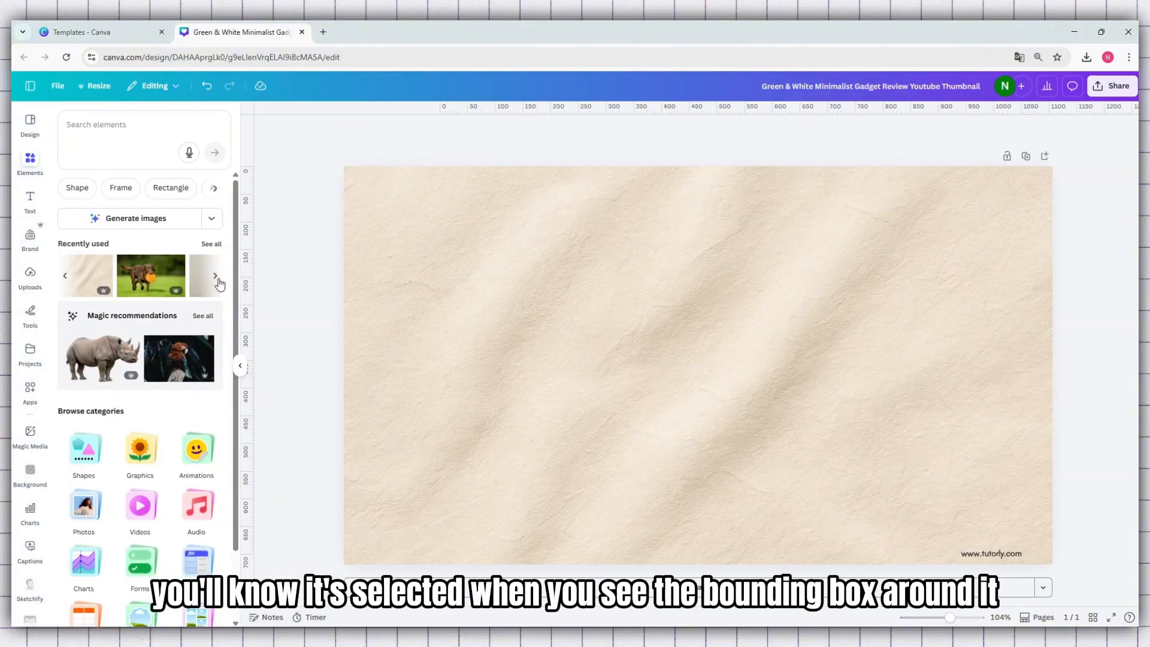
{"action": "left_click", "coordinate": [215, 279]}
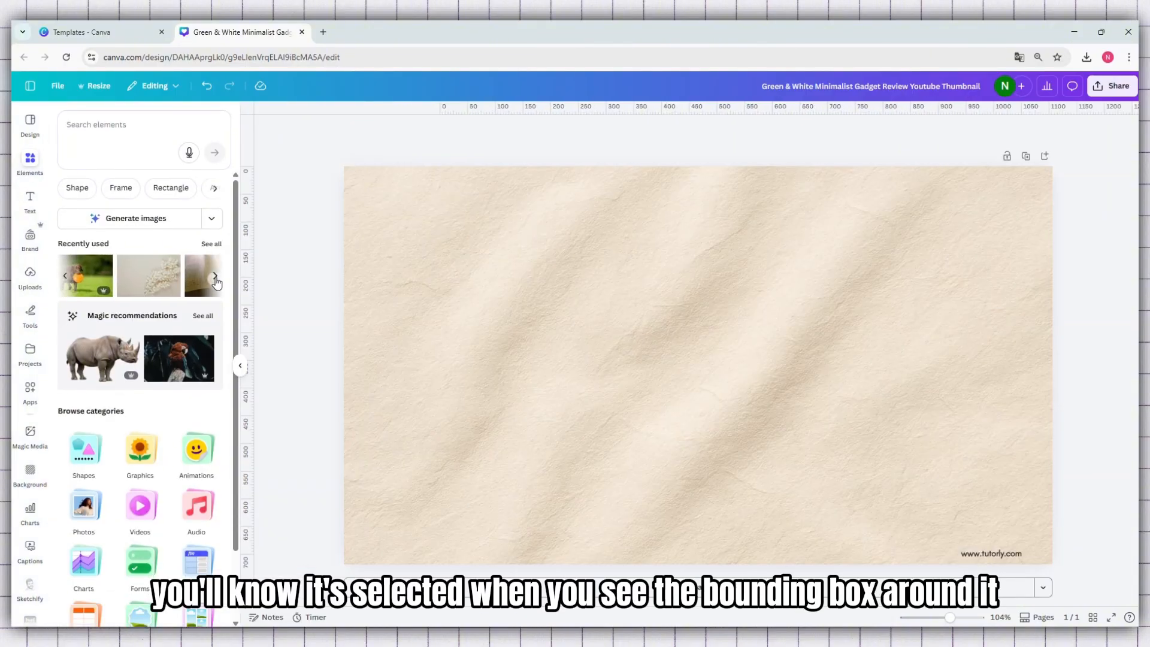
{"action": "left_click", "coordinate": [66, 277]}
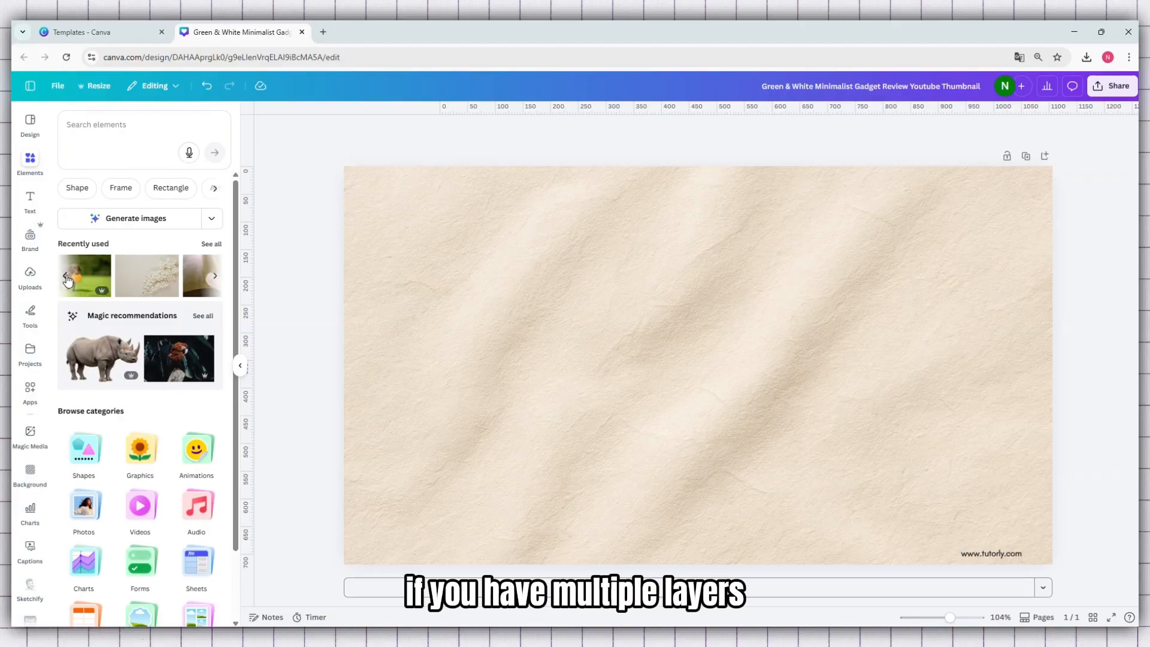
{"action": "left_click", "coordinate": [66, 277]}
{"action": "left_click", "coordinate": [66, 277]}
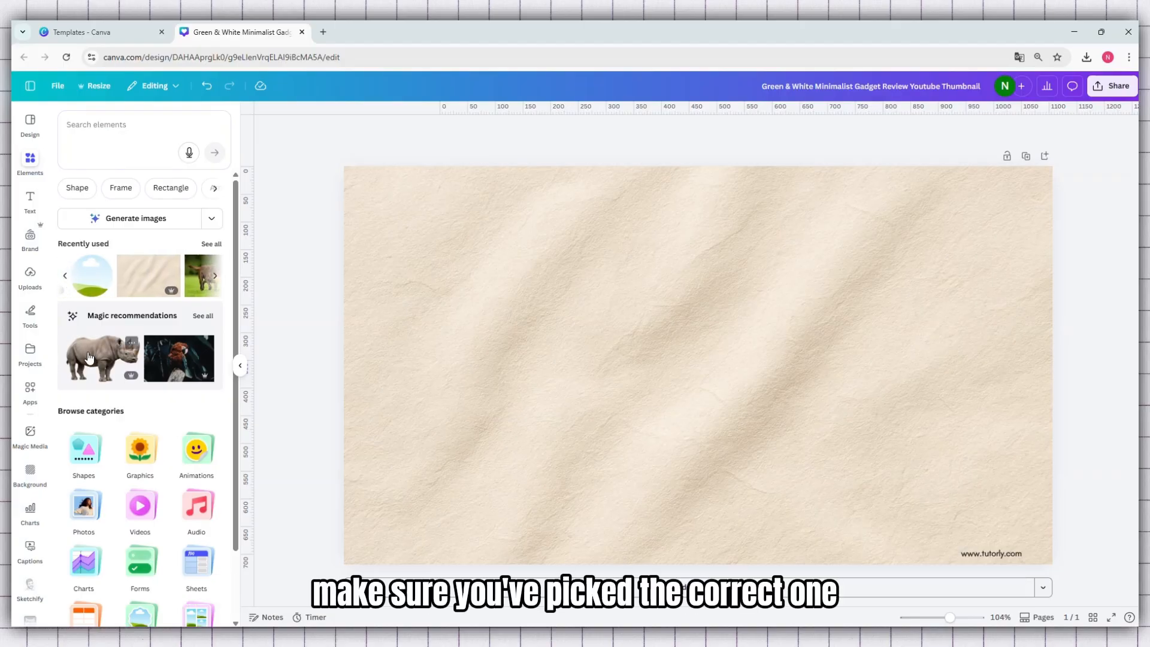
{"action": "left_click_drag", "start_coordinate": [88, 357], "coordinate": [114, 311]}
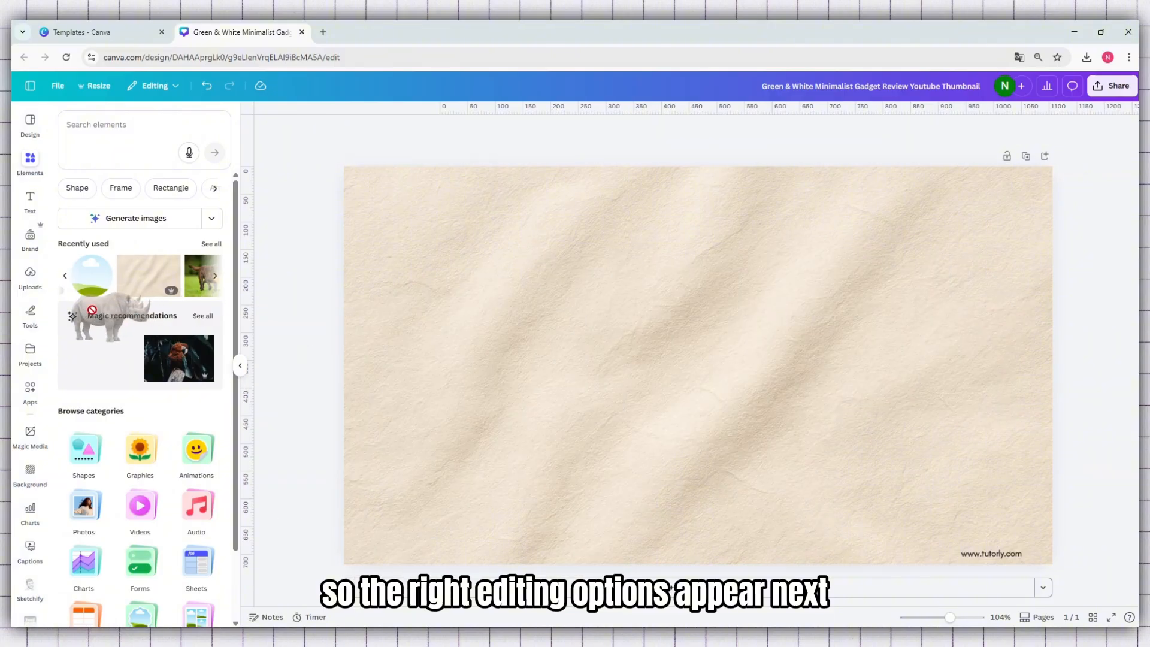
{"action": "left_click", "coordinate": [66, 279]}
{"action": "left_click", "coordinate": [66, 279]}
{"action": "left_click_drag", "start_coordinate": [85, 277], "coordinate": [505, 229]}
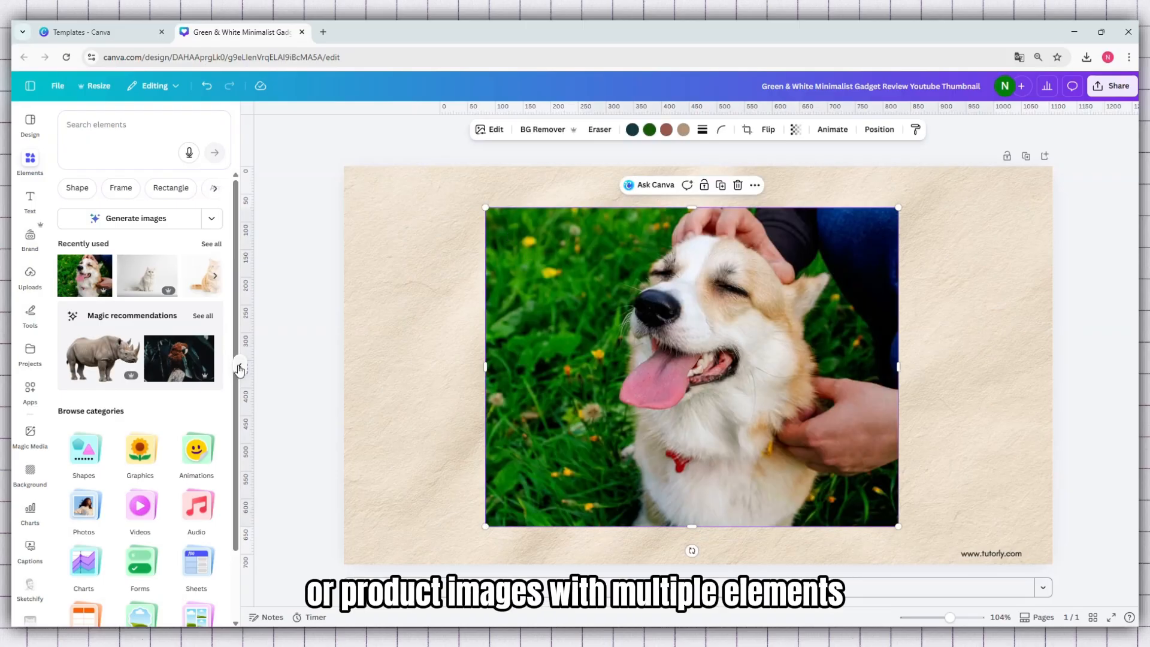
{"action": "left_click", "coordinate": [239, 368]}
{"action": "mouse_move", "coordinate": [581, 358]}
{"action": "left_mouse_down"}
{"action": "mouse_move", "coordinate": [601, 356]}
{"action": "mouse_move", "coordinate": [592, 357]}
{"action": "left_mouse_up"}
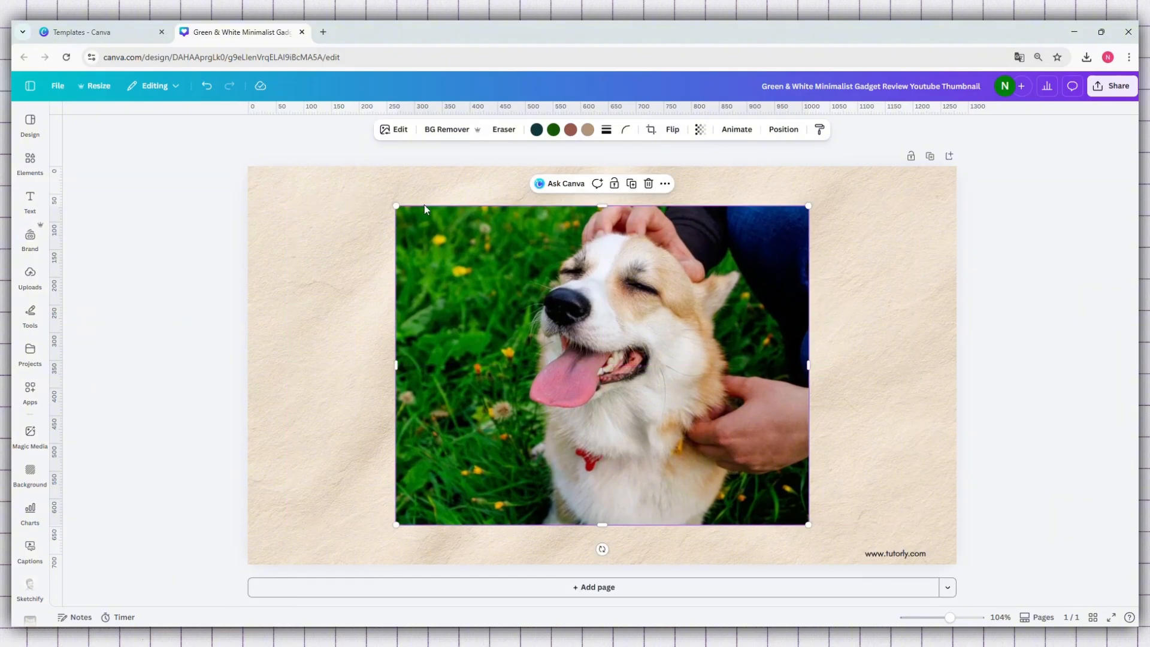
Apply the Glow shadow preset to the corgi photo
{"action": "left_click", "coordinate": [397, 132]}
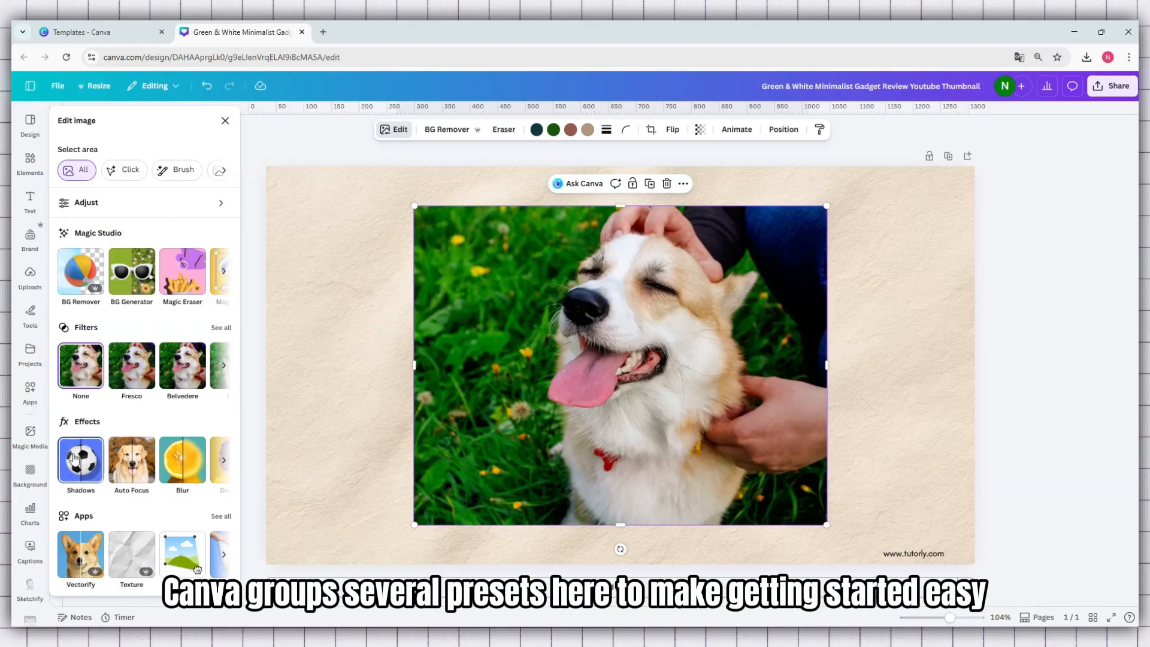
{"action": "scroll", "coordinate": [92, 462], "scroll_direction": "right", "scroll_amount": 2}
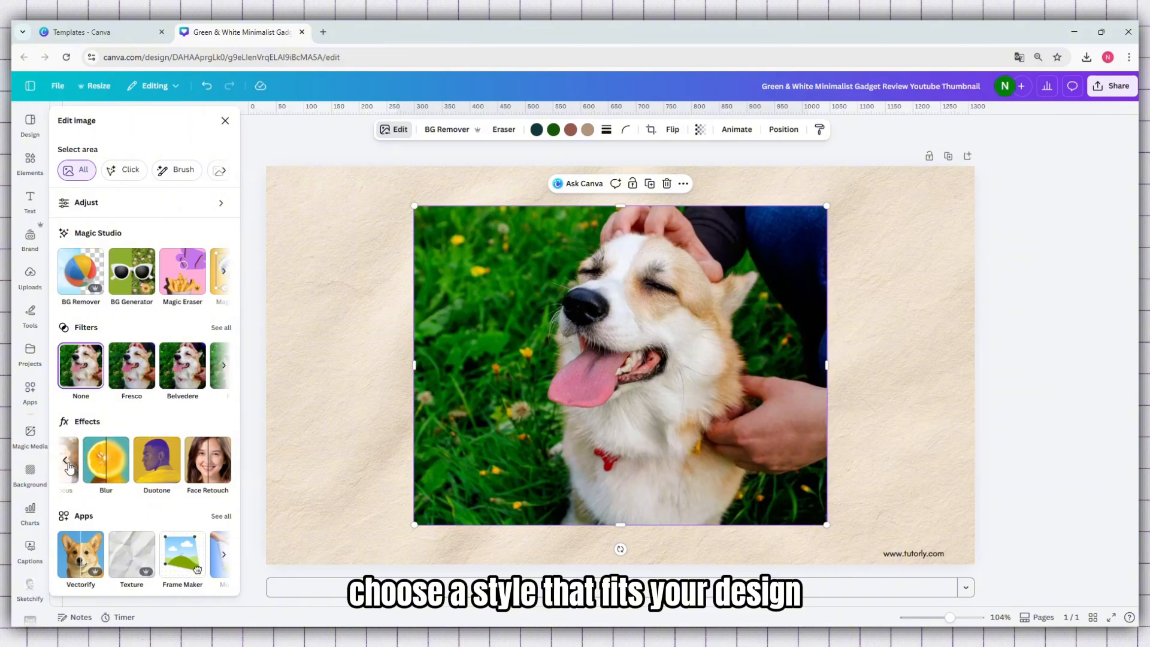
{"action": "scroll", "coordinate": [92, 462], "scroll_direction": "left", "scroll_amount": 2}
{"action": "left_click", "coordinate": [96, 464]}
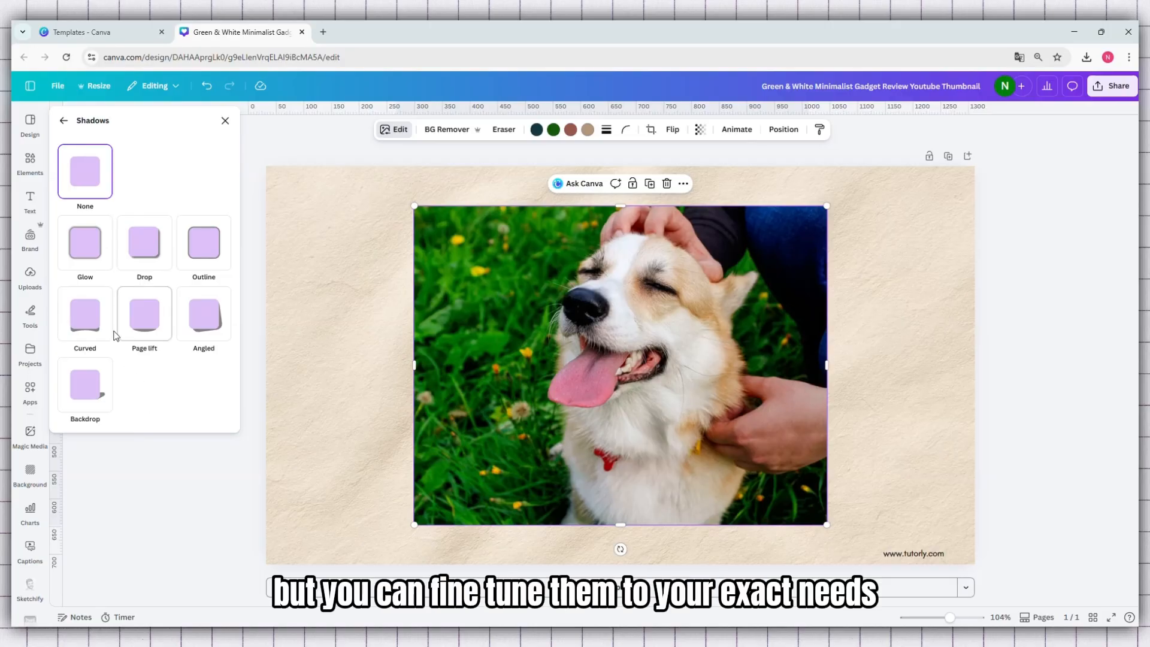
{"action": "left_click", "coordinate": [88, 250]}
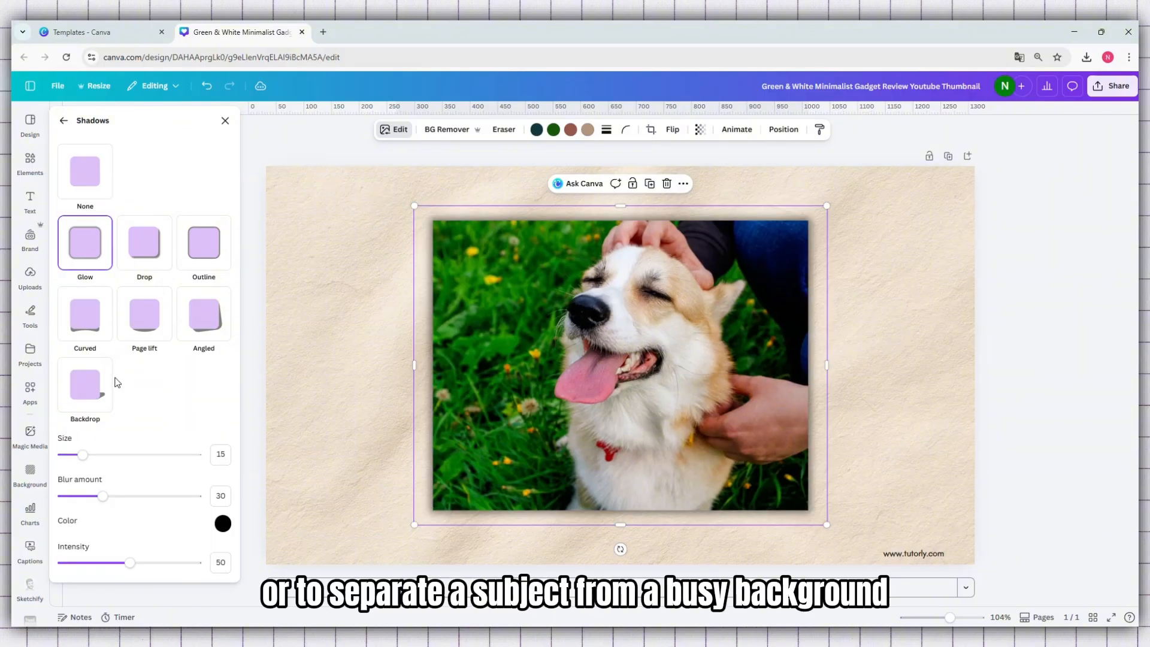
Delete the beige textured paper background from the page
{"action": "left_click", "coordinate": [311, 393]}
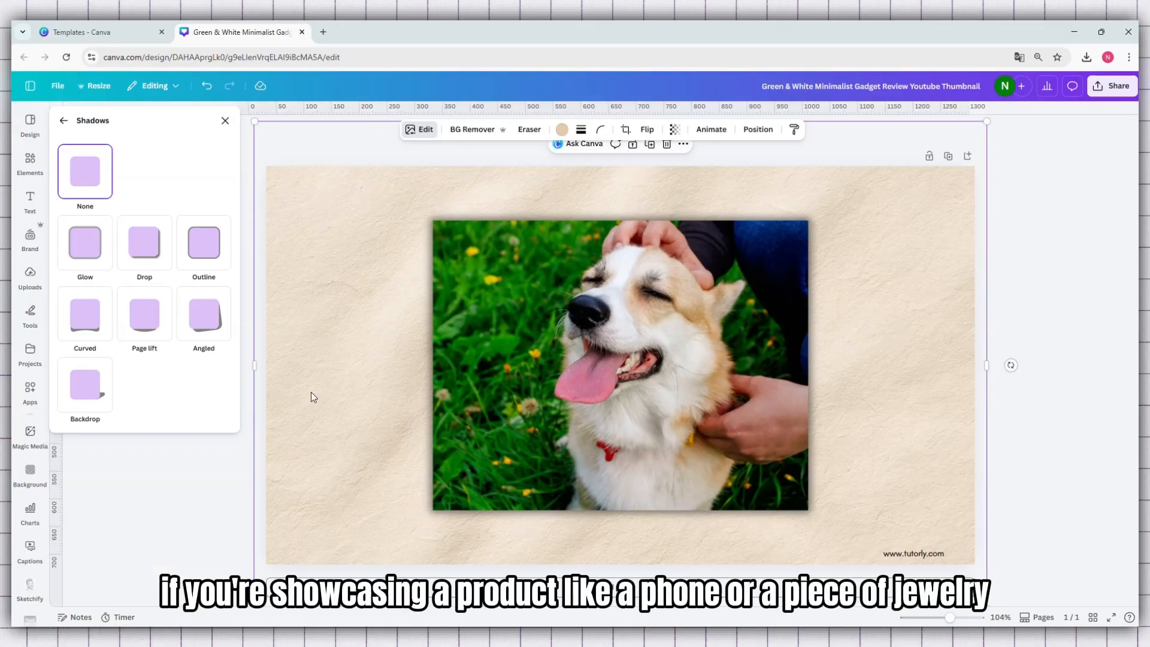
{"action": "key", "text": "Delete"}
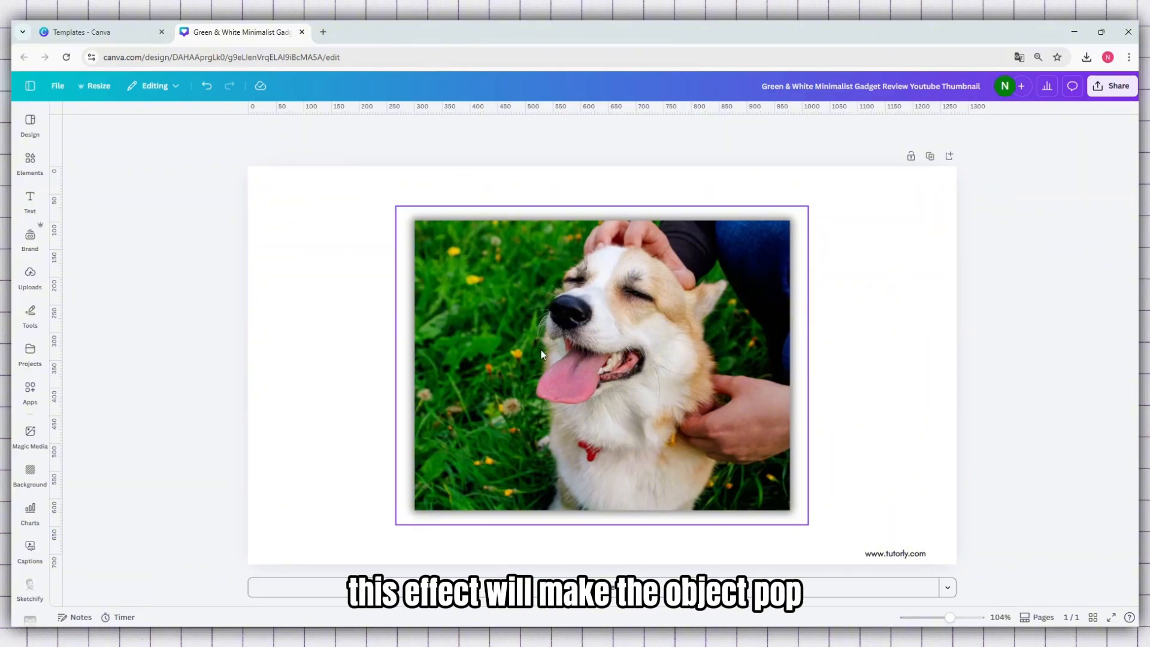
Select the corgi photo, reopen its shadow settings and change the shadow preset to Drop
{"action": "left_click", "coordinate": [541, 352]}
{"action": "left_click", "coordinate": [399, 129]}
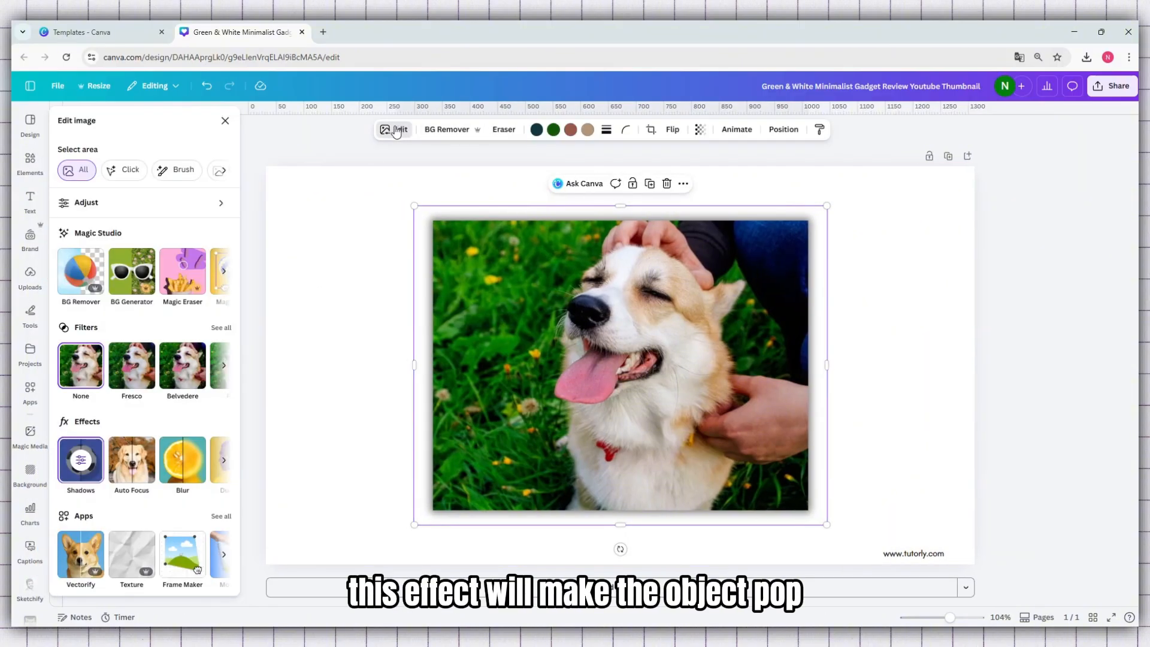
{"action": "left_click", "coordinate": [82, 456]}
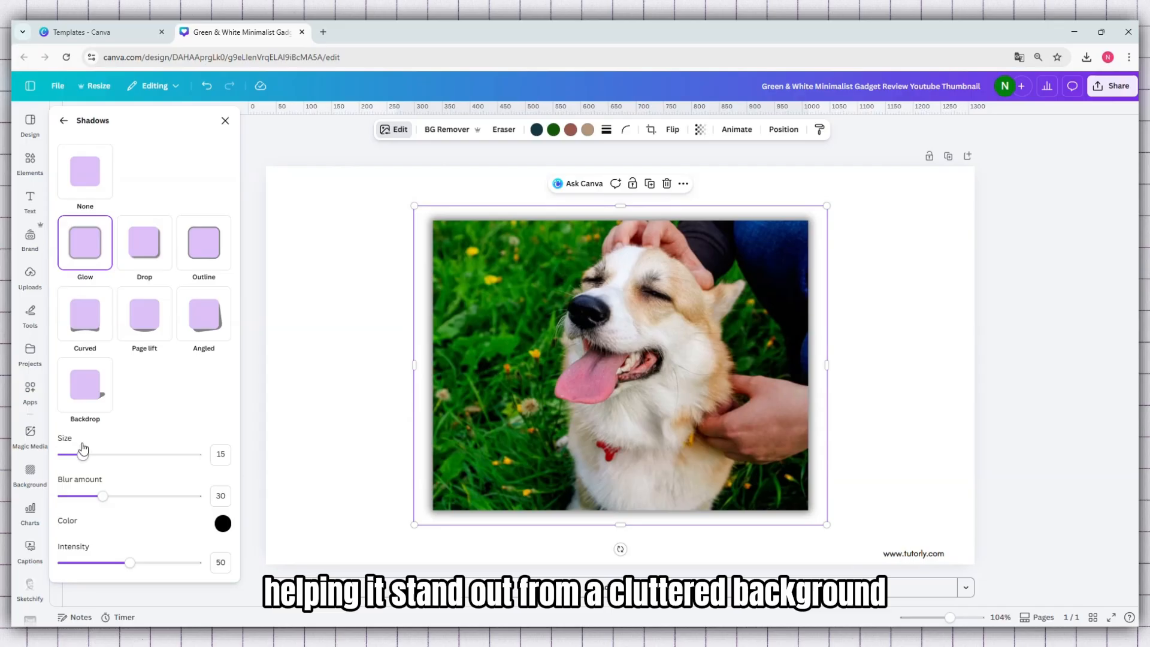
{"action": "left_click", "coordinate": [142, 252]}
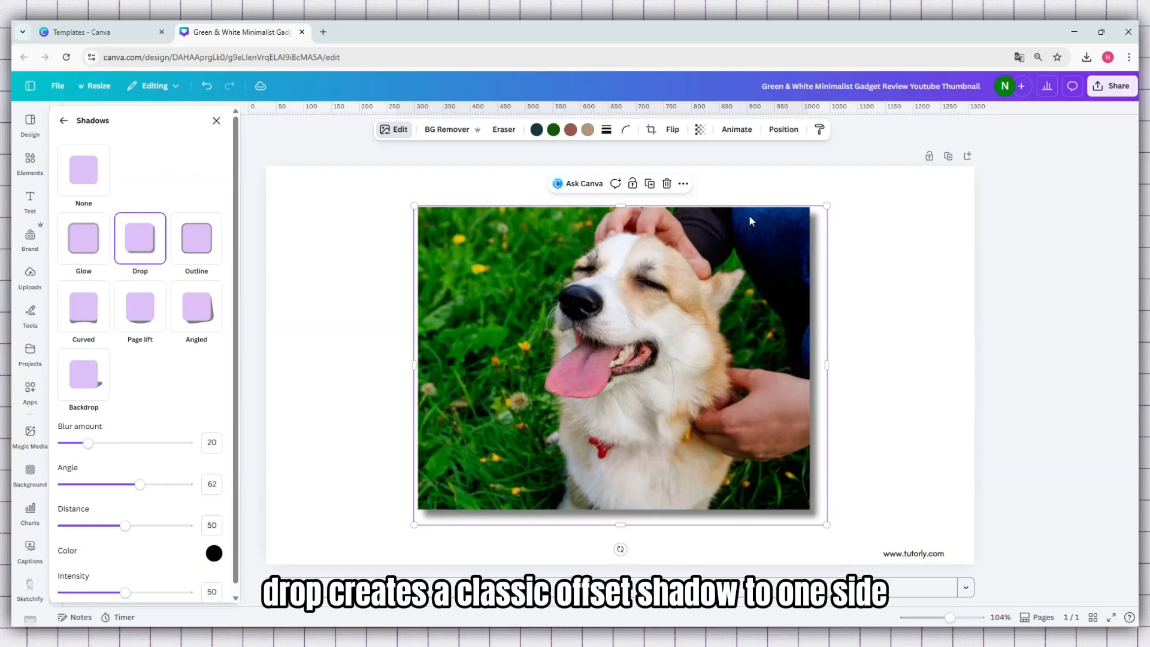
Enlarge the corgi photo slightly by extending its upper-right and lower-left corners outward
{"action": "left_click_drag", "start_coordinate": [827, 205], "coordinate": [855, 184]}
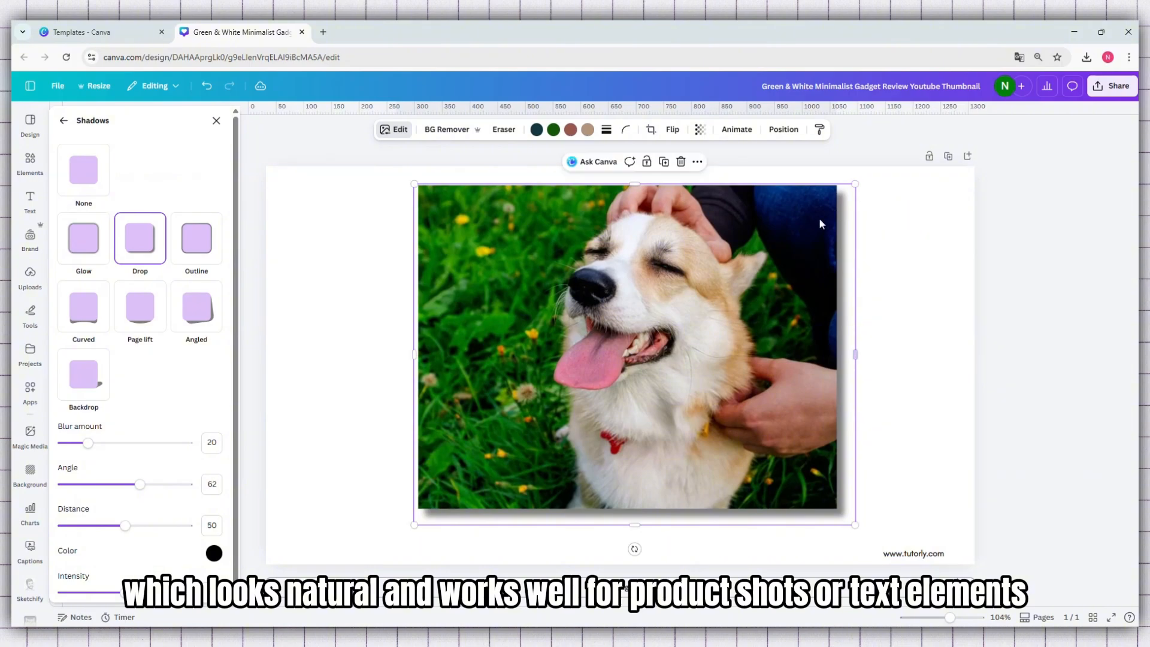
{"action": "left_click_drag", "start_coordinate": [415, 524], "coordinate": [402, 535]}
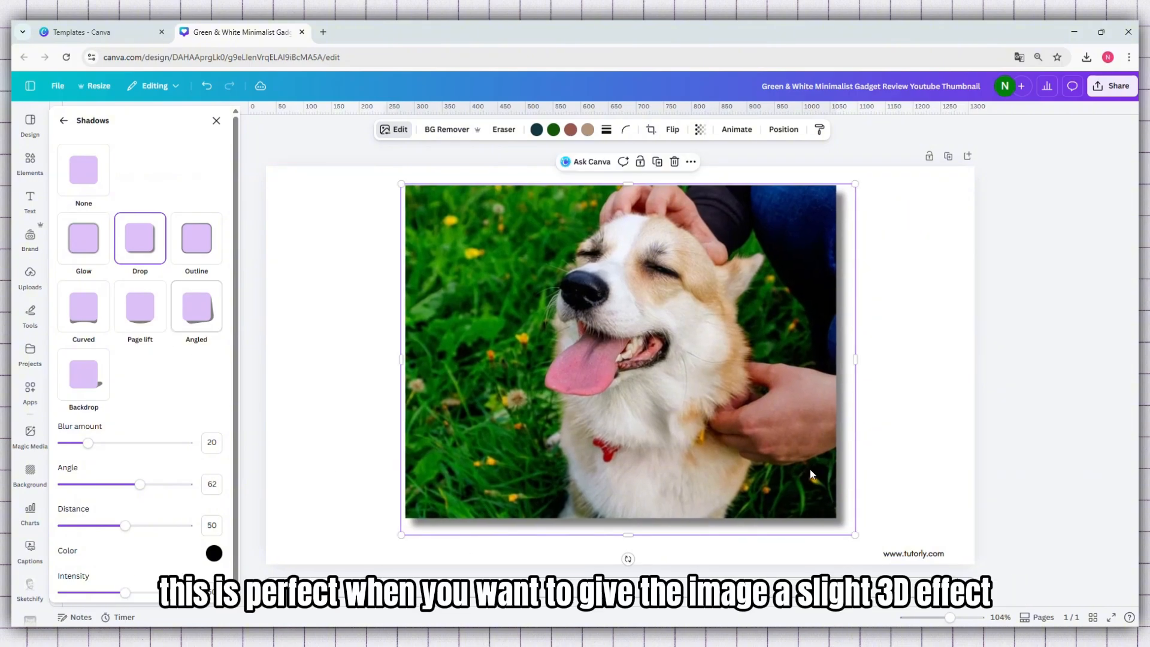
Compare the Glow and Drop shadow presets on the corgi photo and apply the Angled shadow
{"action": "left_click_drag", "start_coordinate": [945, 619], "coordinate": [955, 621]}
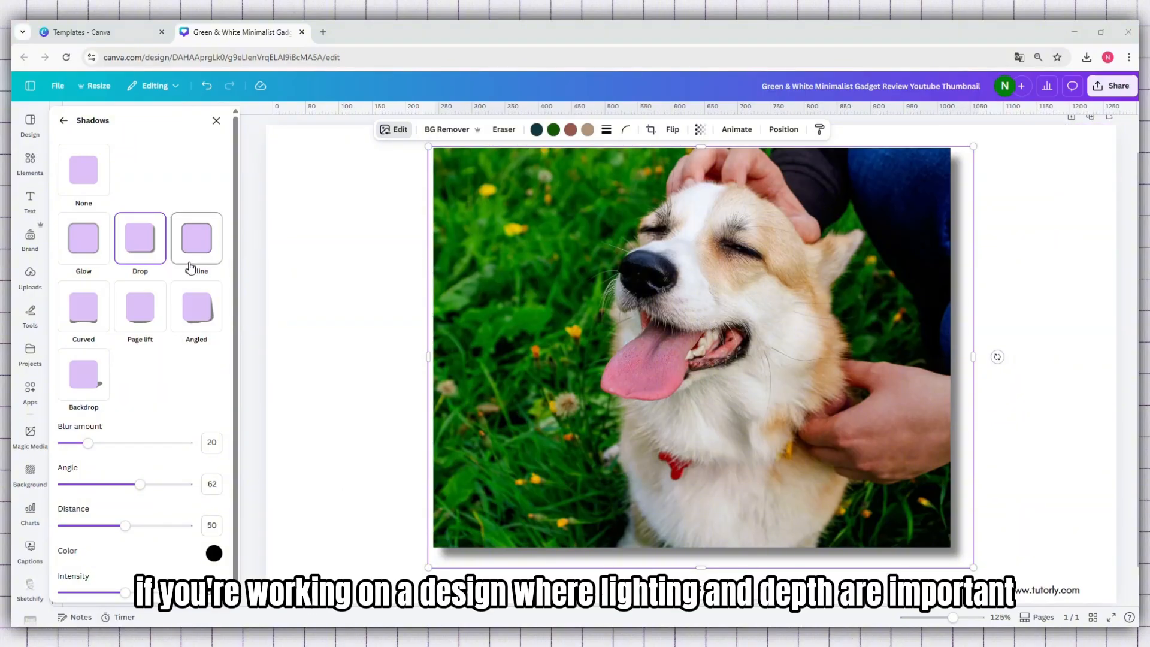
{"action": "left_click", "coordinate": [98, 261]}
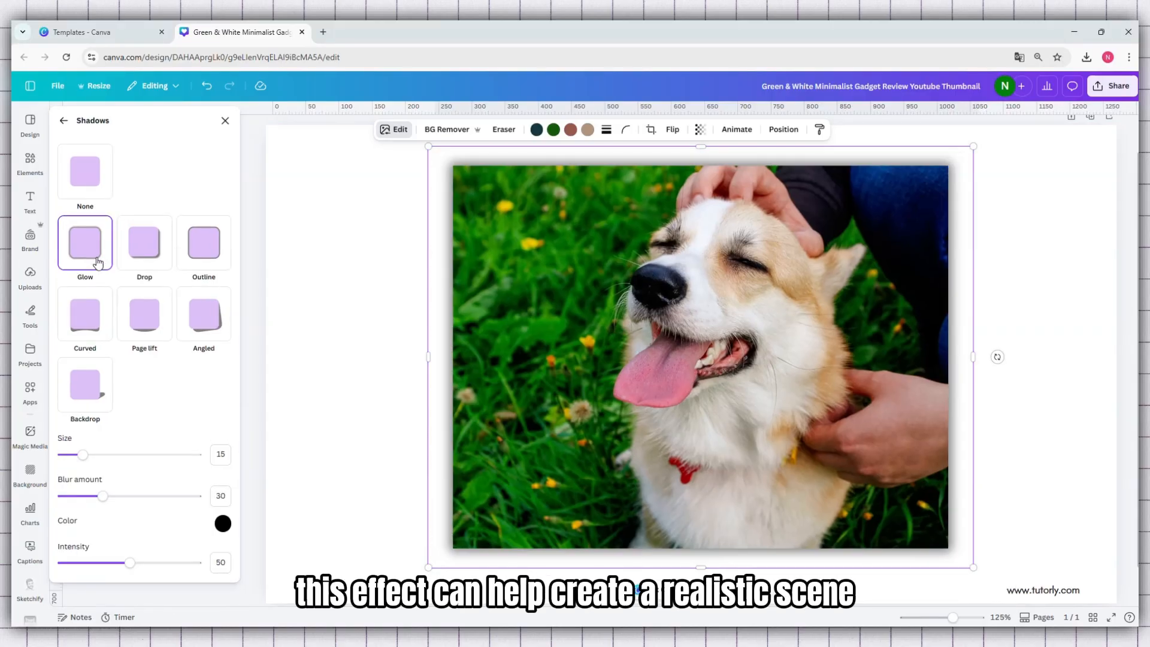
{"action": "left_click", "coordinate": [145, 259]}
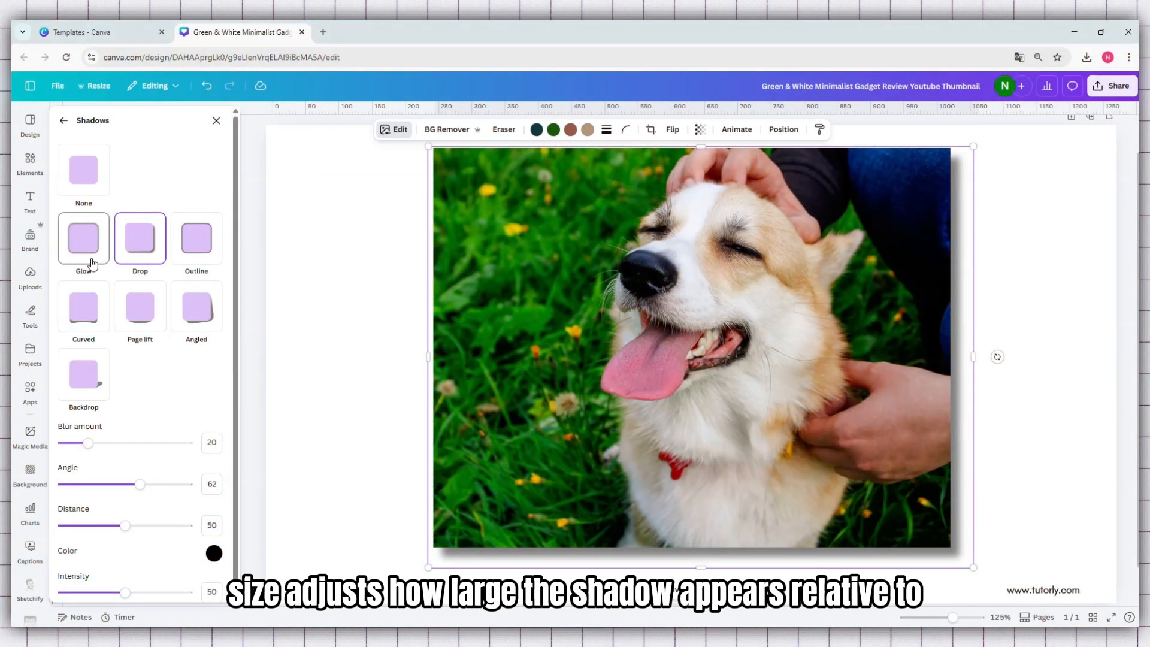
{"action": "left_click", "coordinate": [93, 264]}
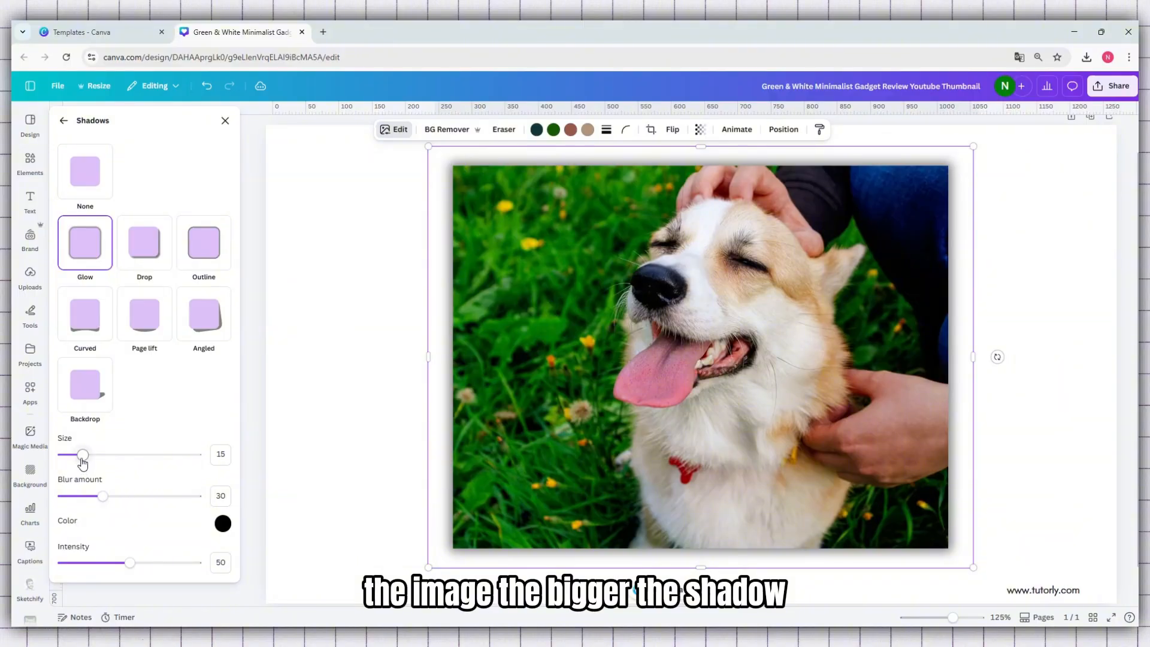
{"action": "mouse_move", "coordinate": [83, 455]}
{"action": "left_mouse_down"}
{"action": "mouse_move", "coordinate": [143, 459]}
{"action": "mouse_move", "coordinate": [84, 456]}
{"action": "left_mouse_up"}
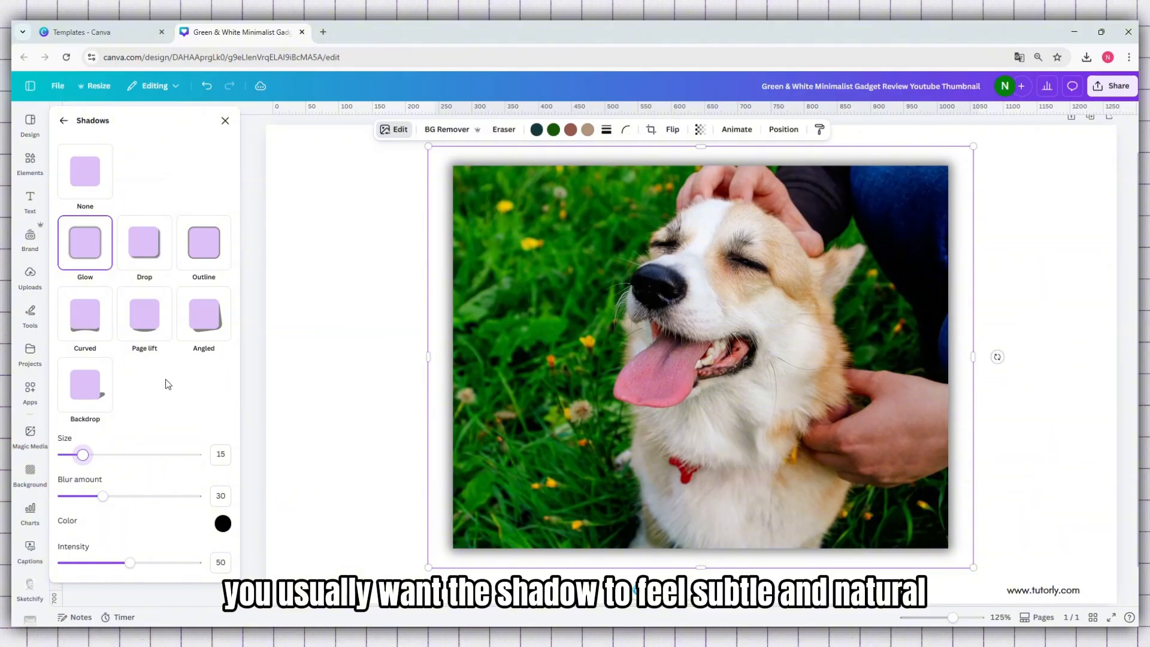
{"action": "left_click", "coordinate": [201, 334]}
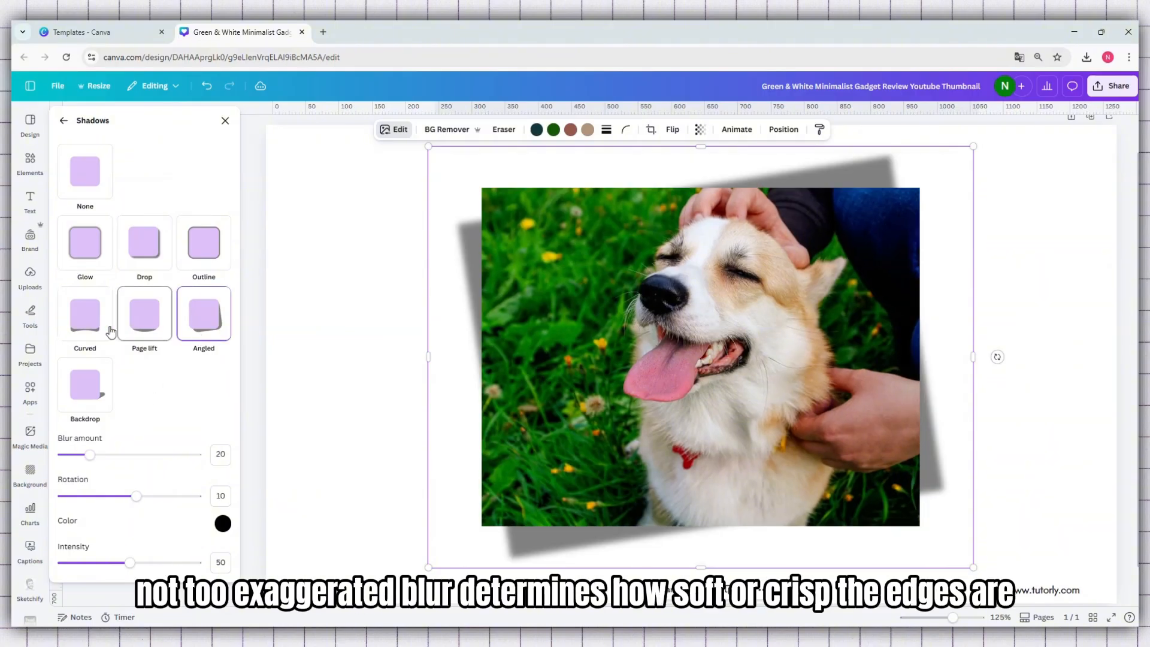
Apply the Glow shadow to the corgi photo and set its blur amount to 25
{"action": "left_click", "coordinate": [85, 312]}
{"action": "left_click", "coordinate": [84, 242]}
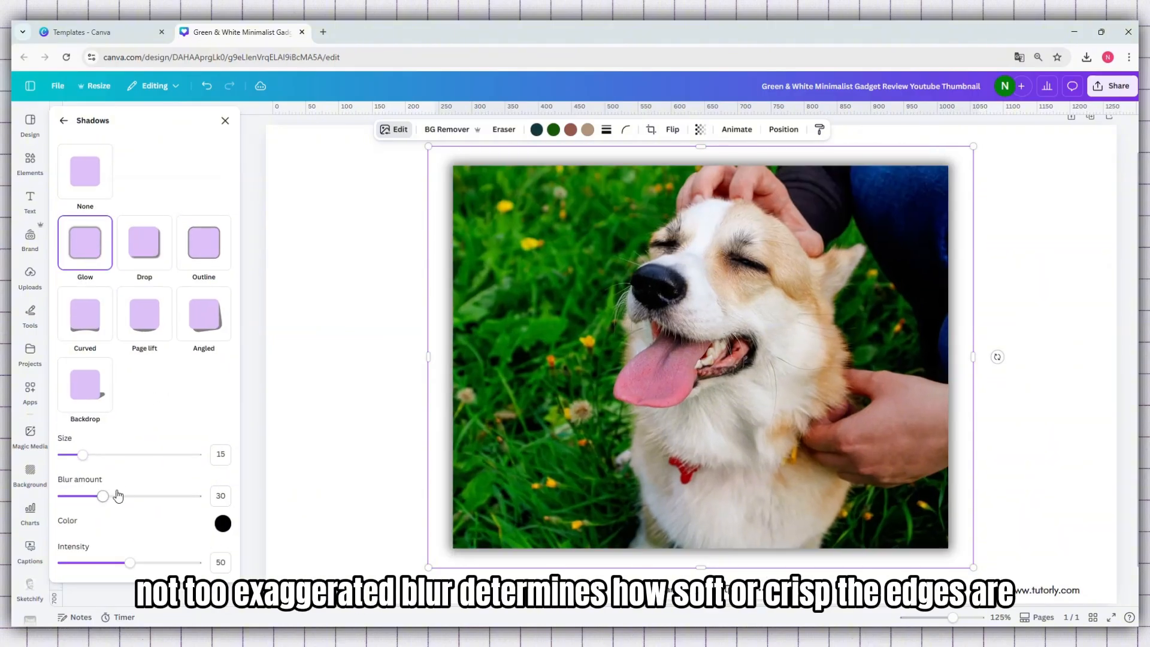
{"action": "mouse_move", "coordinate": [104, 497]}
{"action": "left_mouse_down"}
{"action": "mouse_move", "coordinate": [194, 499]}
{"action": "mouse_move", "coordinate": [88, 505]}
{"action": "left_mouse_up"}
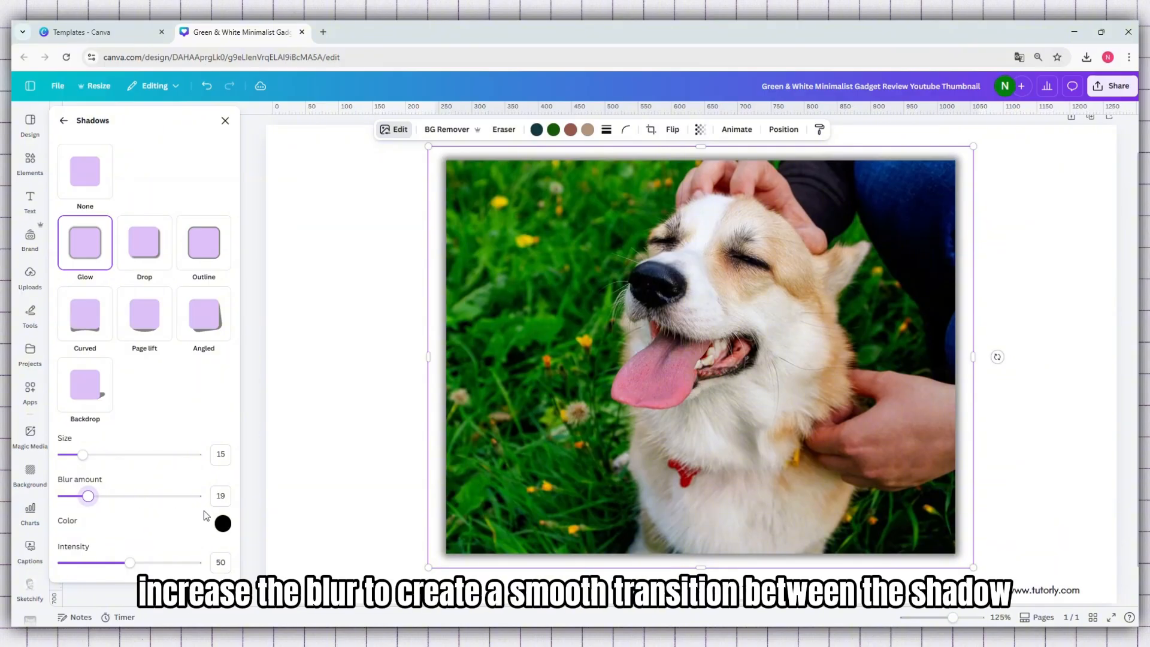
{"action": "left_click_drag", "start_coordinate": [93, 504], "coordinate": [96, 504]}
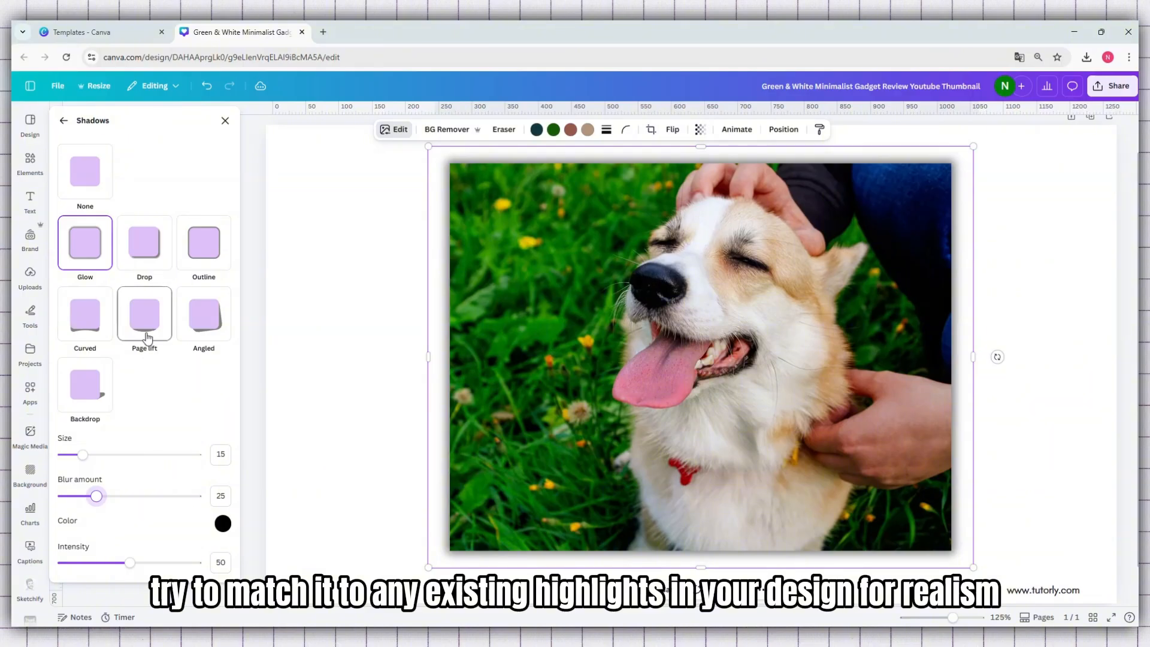
Try the Page lift, Curved and Outline shadow presets on the corgi photo
{"action": "left_click", "coordinate": [145, 315]}
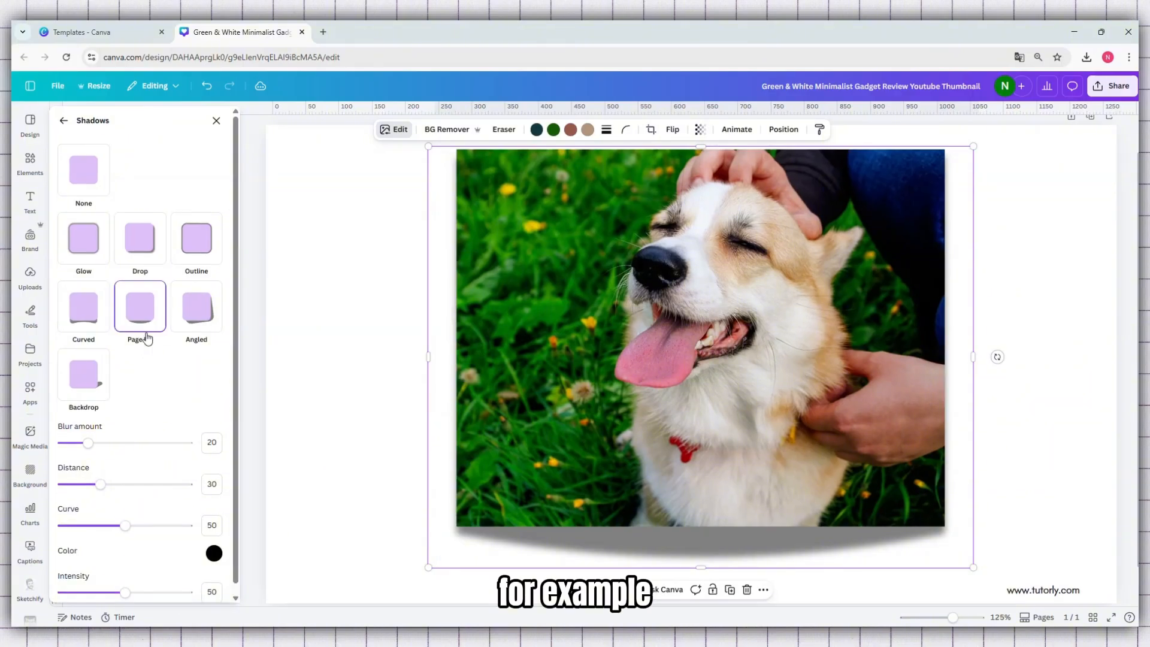
{"action": "scroll", "coordinate": [165, 408], "scroll_direction": "down", "scroll_amount": 1}
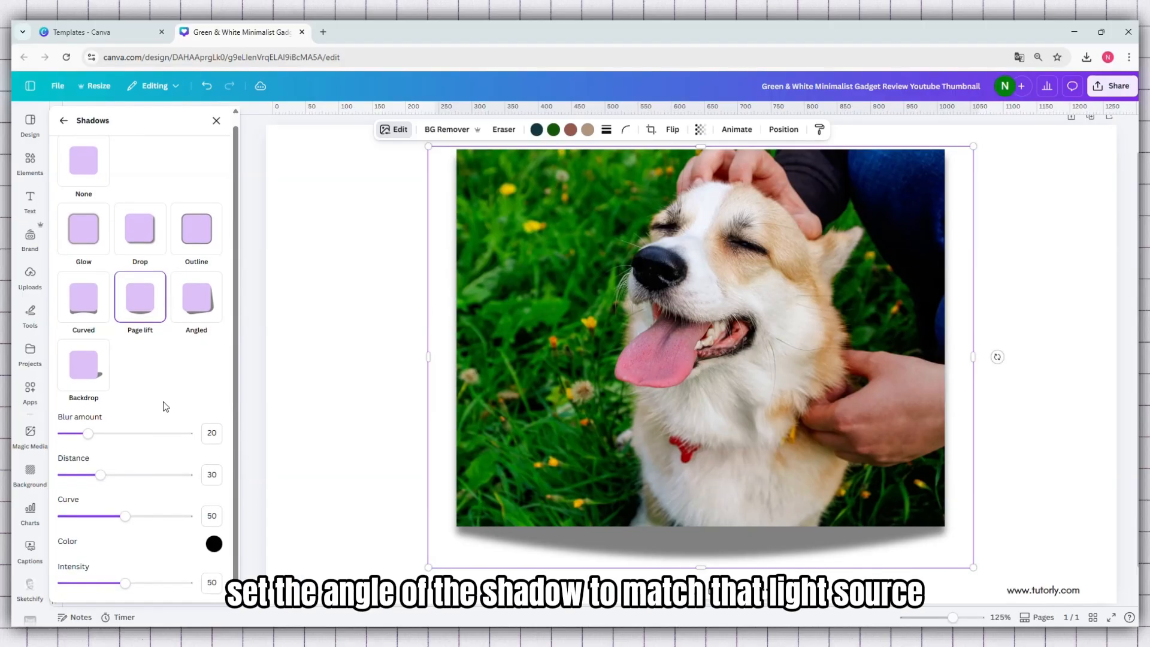
{"action": "left_click", "coordinate": [92, 316]}
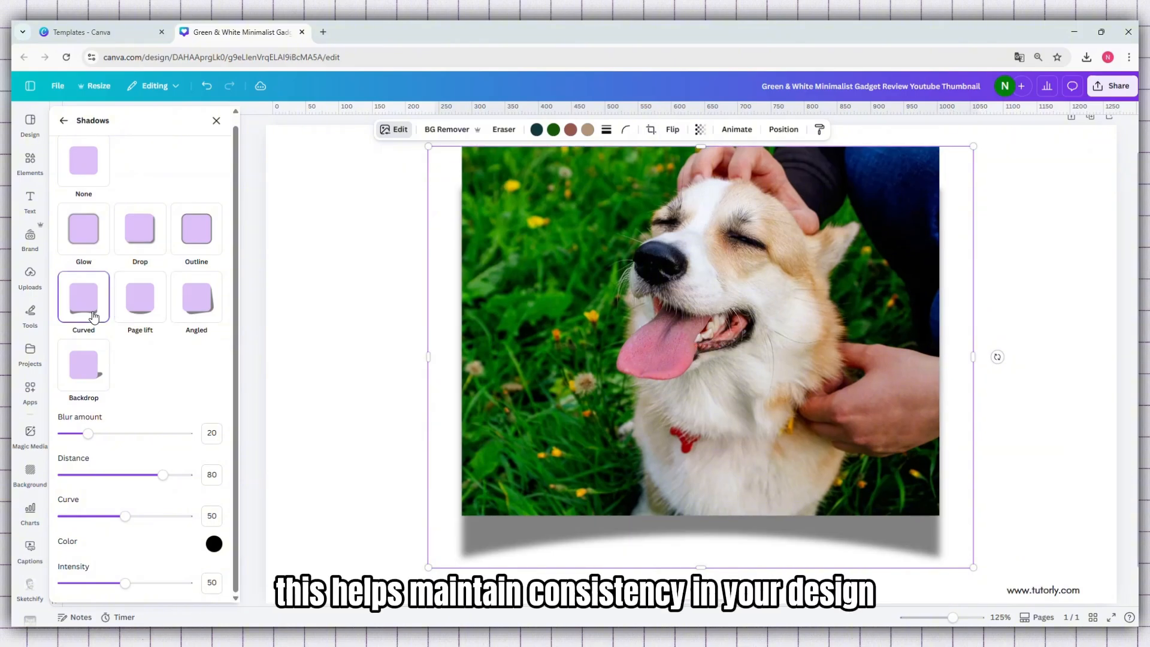
{"action": "left_click", "coordinate": [196, 228]}
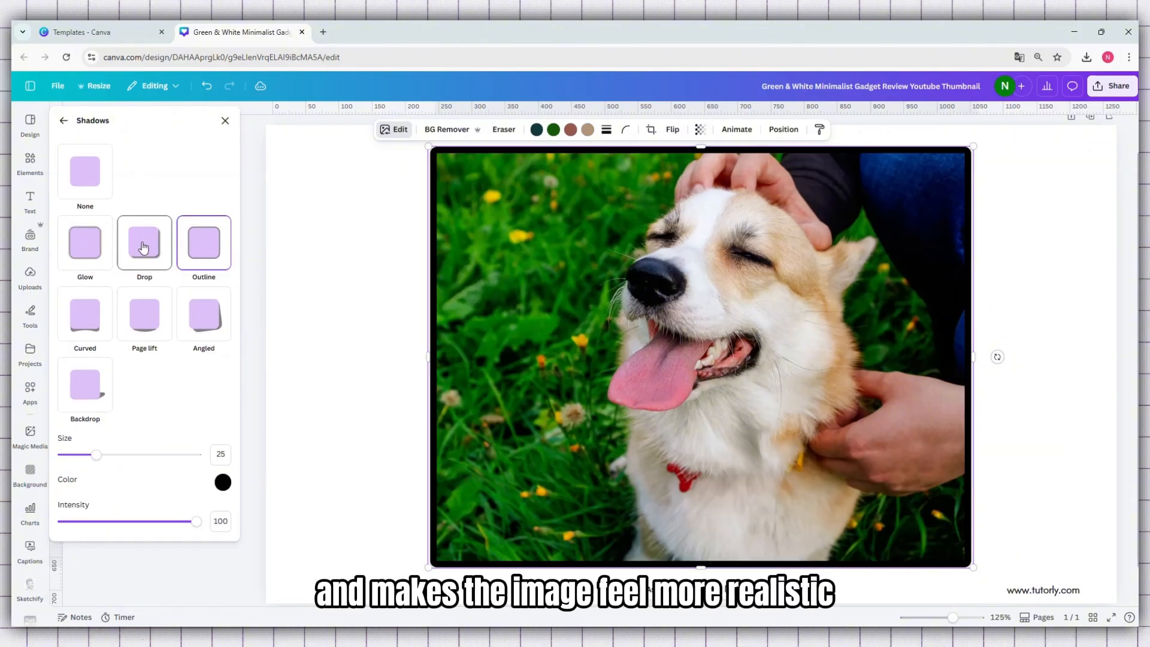
Apply the Drop shadow to the corgi photo with an angle of 72 and a distance of 60
{"action": "left_click", "coordinate": [143, 248]}
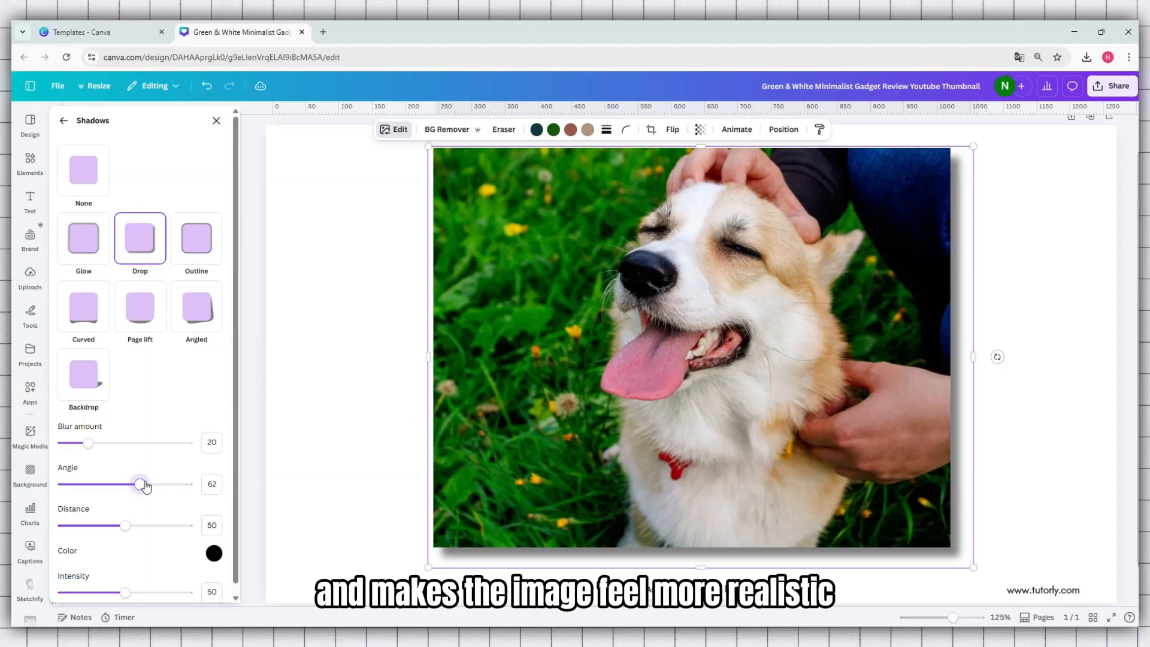
{"action": "mouse_move", "coordinate": [145, 485]}
{"action": "left_mouse_down"}
{"action": "mouse_move", "coordinate": [174, 487]}
{"action": "mouse_move", "coordinate": [159, 486]}
{"action": "left_mouse_up"}
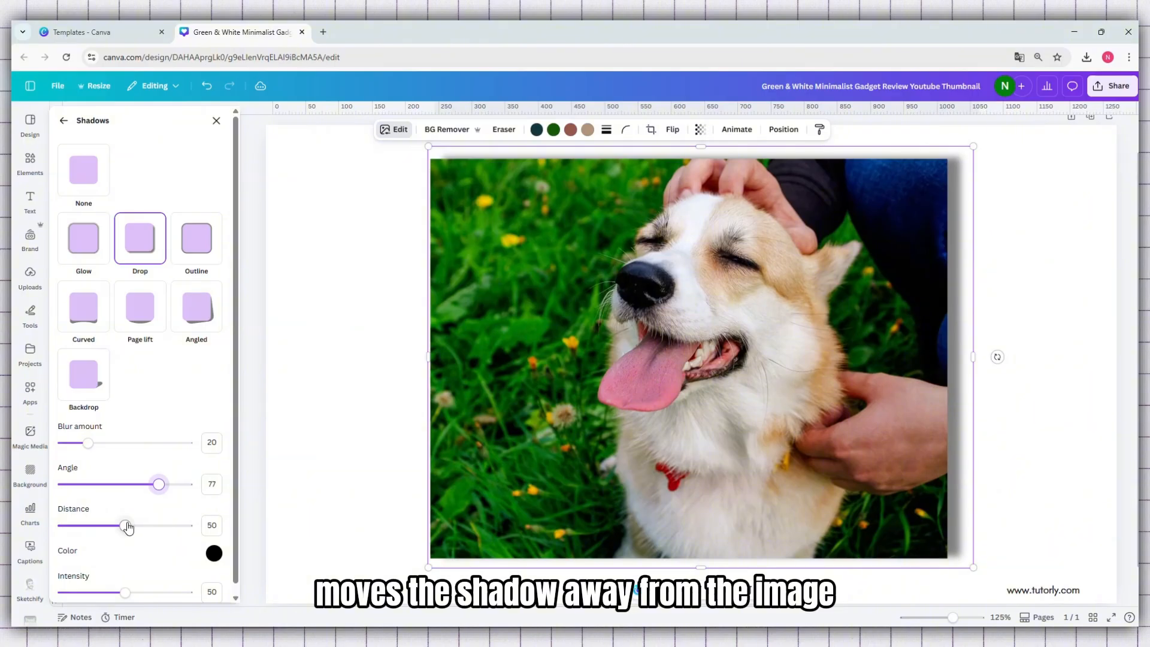
{"action": "mouse_move", "coordinate": [128, 527]}
{"action": "left_mouse_down"}
{"action": "mouse_move", "coordinate": [226, 527]}
{"action": "mouse_move", "coordinate": [28, 528]}
{"action": "mouse_move", "coordinate": [138, 527]}
{"action": "left_mouse_up"}
{"action": "mouse_move", "coordinate": [160, 485]}
{"action": "left_mouse_down"}
{"action": "mouse_move", "coordinate": [110, 507]}
{"action": "mouse_move", "coordinate": [163, 500]}
{"action": "mouse_move", "coordinate": [153, 501]}
{"action": "left_mouse_up"}
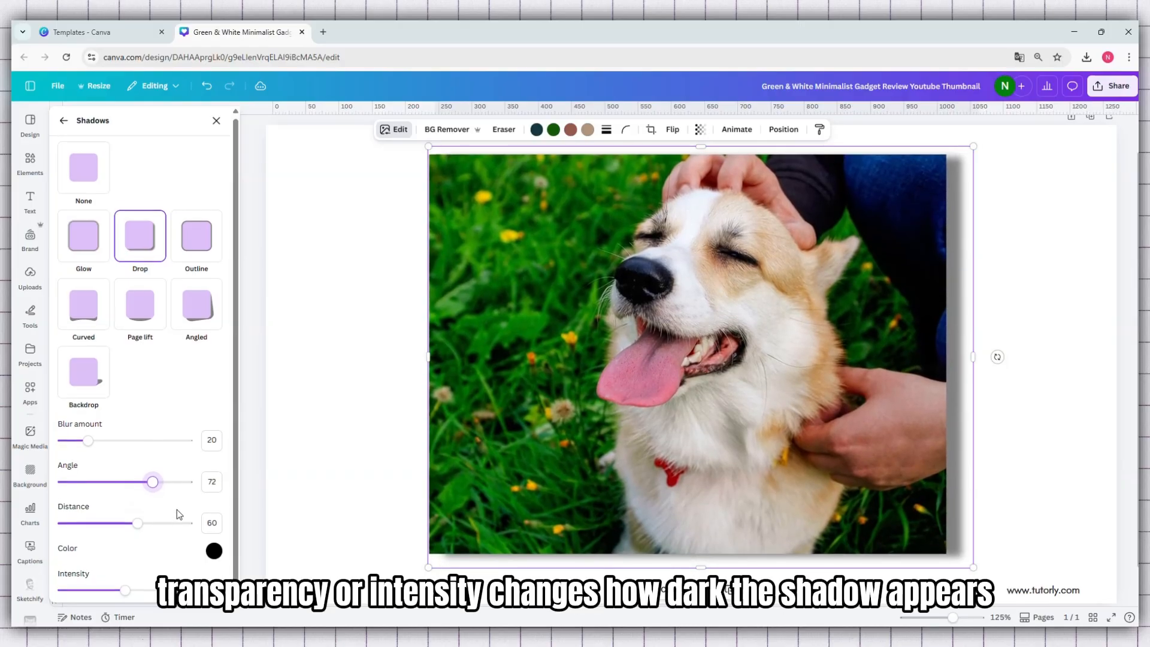
Lower the drop shadow's intensity to 29 and set its distance to 60
{"action": "scroll", "coordinate": [176, 509], "scroll_direction": "down", "scroll_amount": 1}
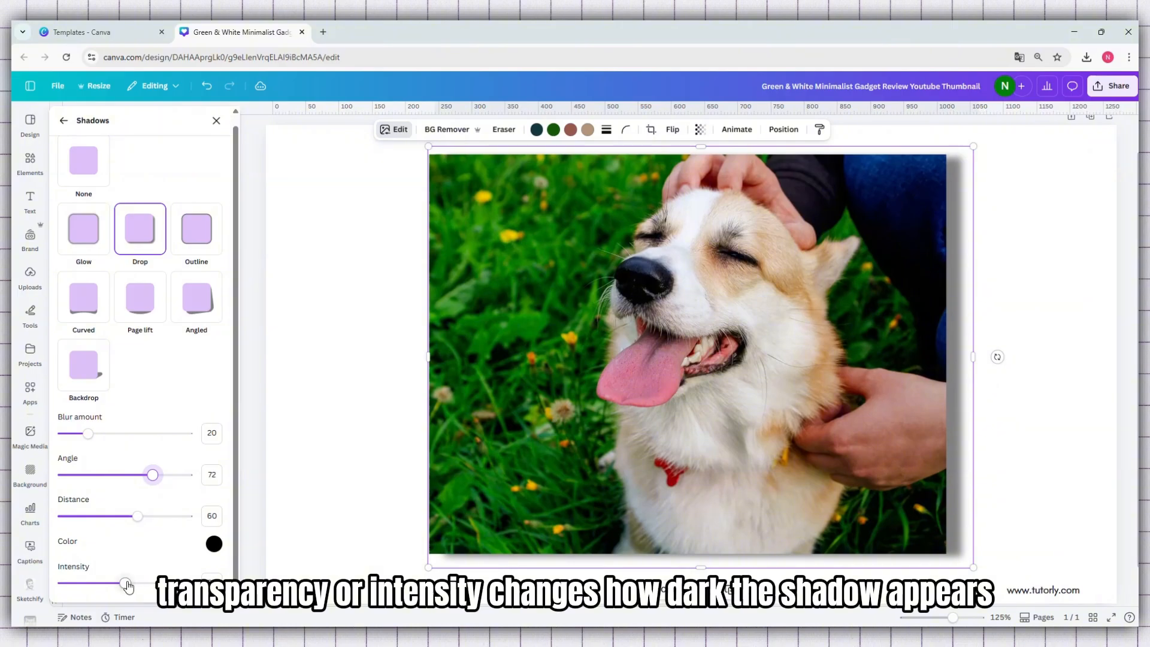
{"action": "left_click_drag", "start_coordinate": [127, 587], "coordinate": [101, 591]}
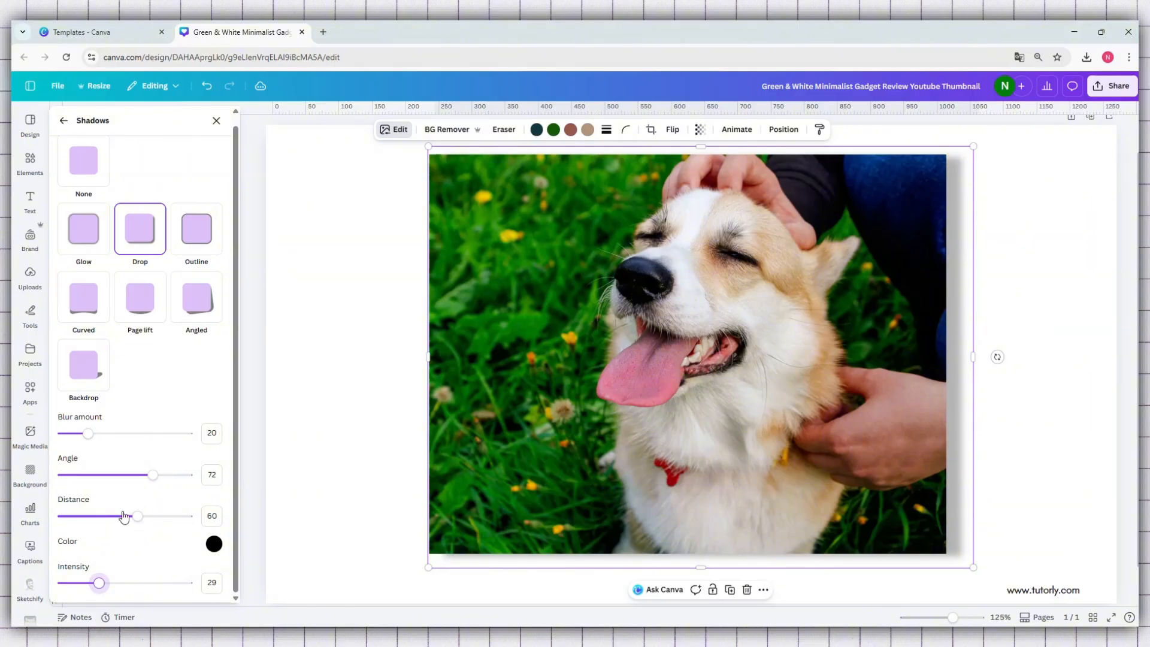
{"action": "left_click_drag", "start_coordinate": [133, 520], "coordinate": [137, 523]}
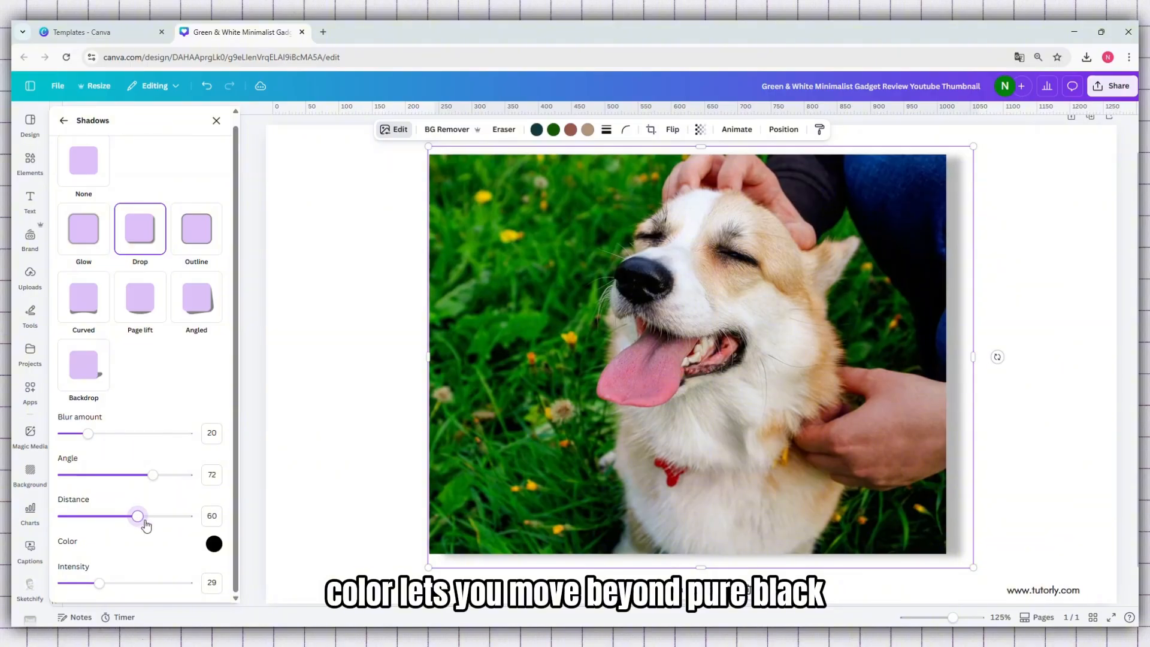
Try pink, green and blue tints for the drop shadow's color and settle on cyan #41F4FF
{"action": "left_click", "coordinate": [214, 544]}
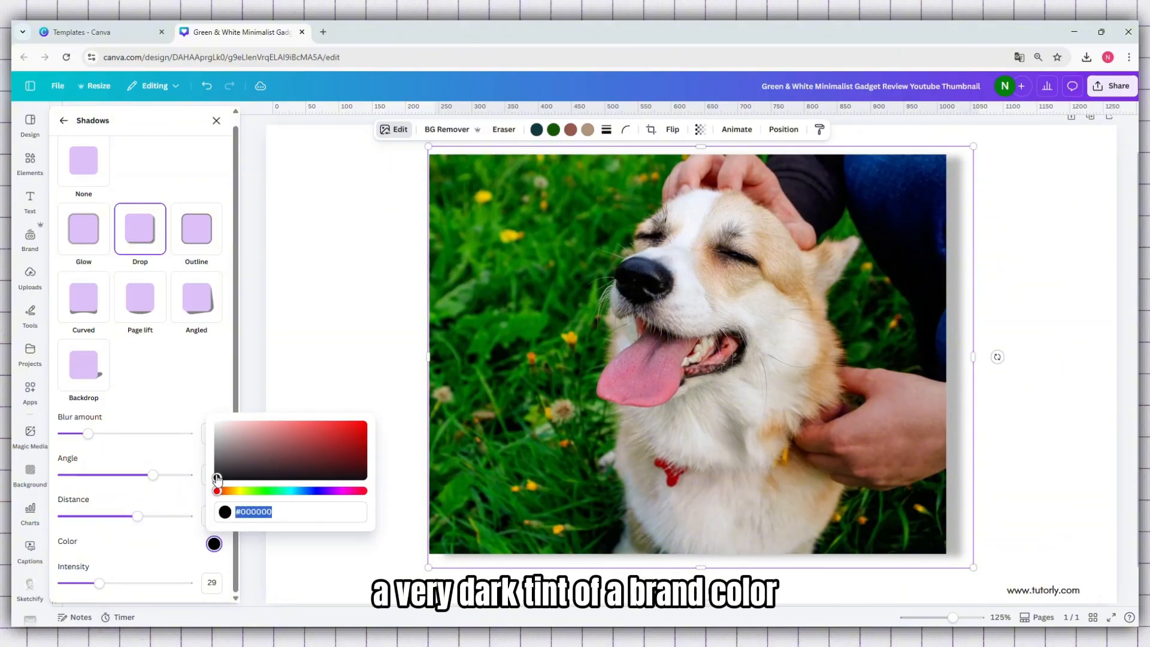
{"action": "left_click_drag", "start_coordinate": [217, 478], "coordinate": [269, 423]}
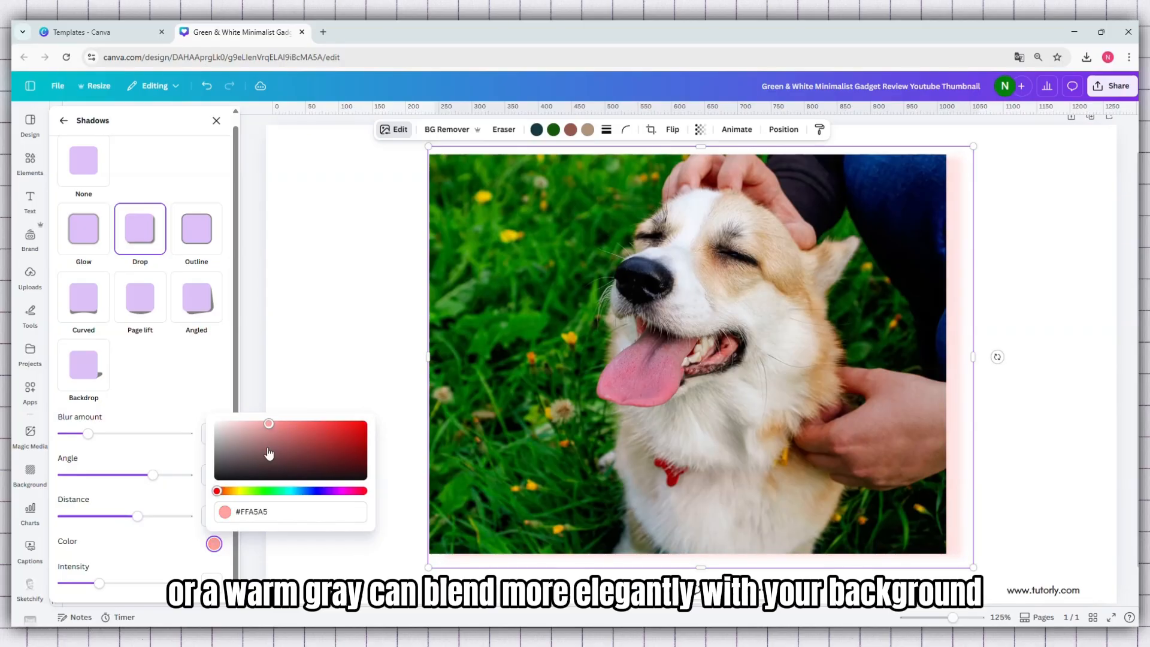
{"action": "left_click", "coordinate": [268, 490]}
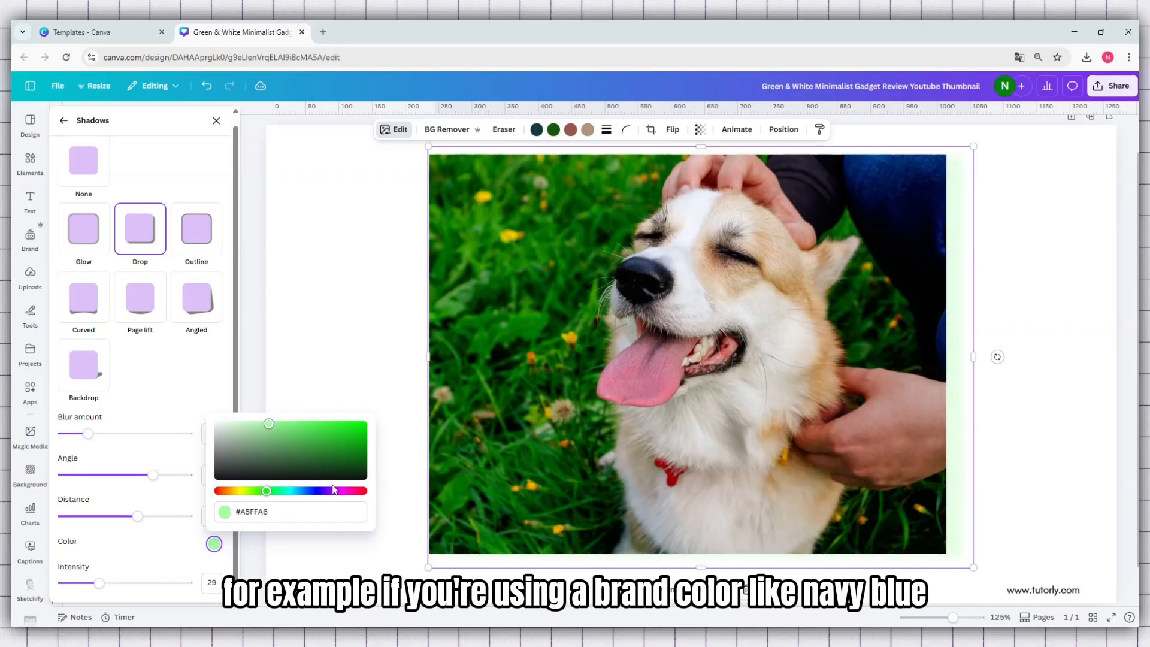
{"action": "left_click", "coordinate": [306, 491]}
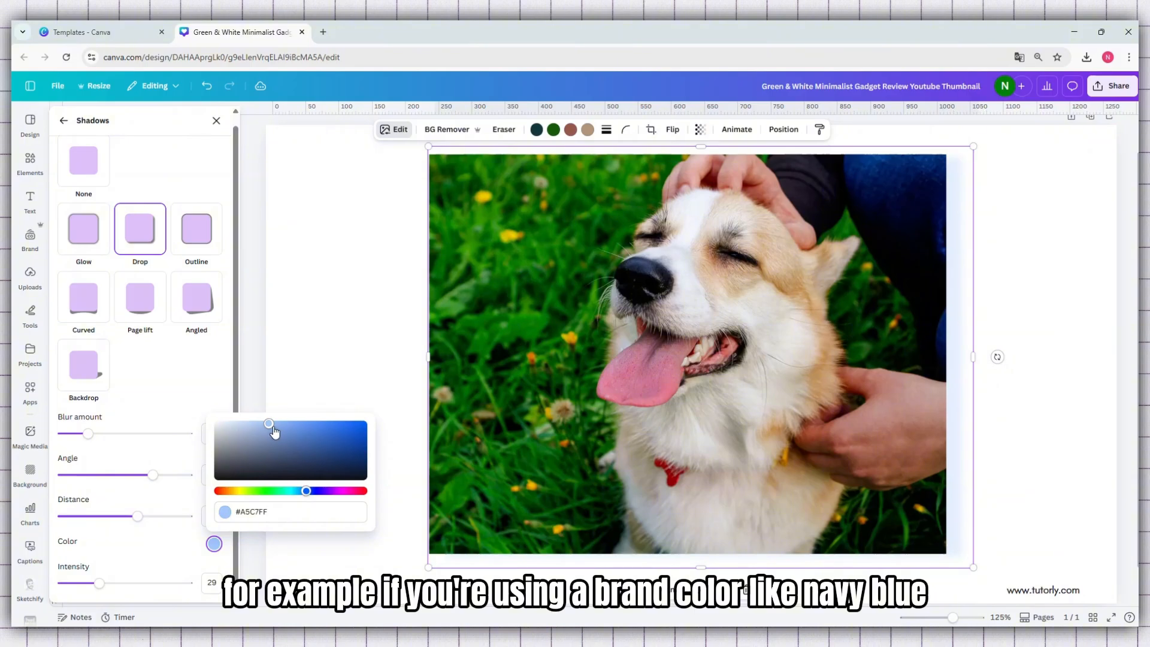
{"action": "left_click_drag", "start_coordinate": [273, 428], "coordinate": [327, 424]}
{"action": "left_click", "coordinate": [292, 492]}
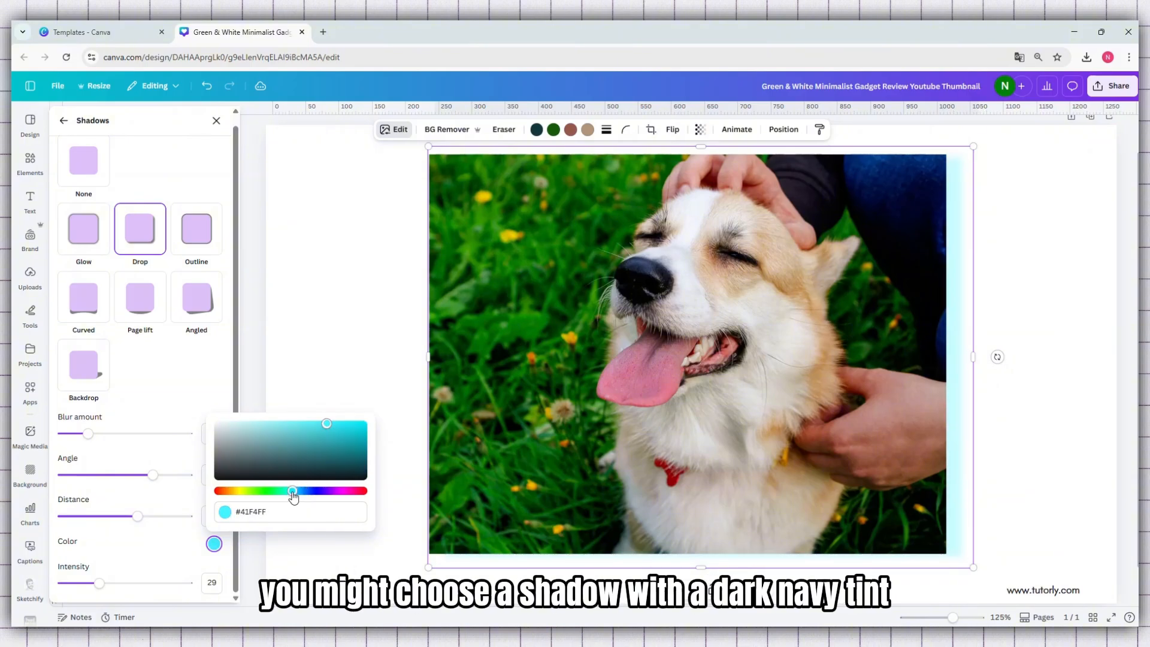
Switch the photo to the Glow shadow with size 23 and intensity 39, and increase its blur amount slightly
{"action": "left_click", "coordinate": [85, 234]}
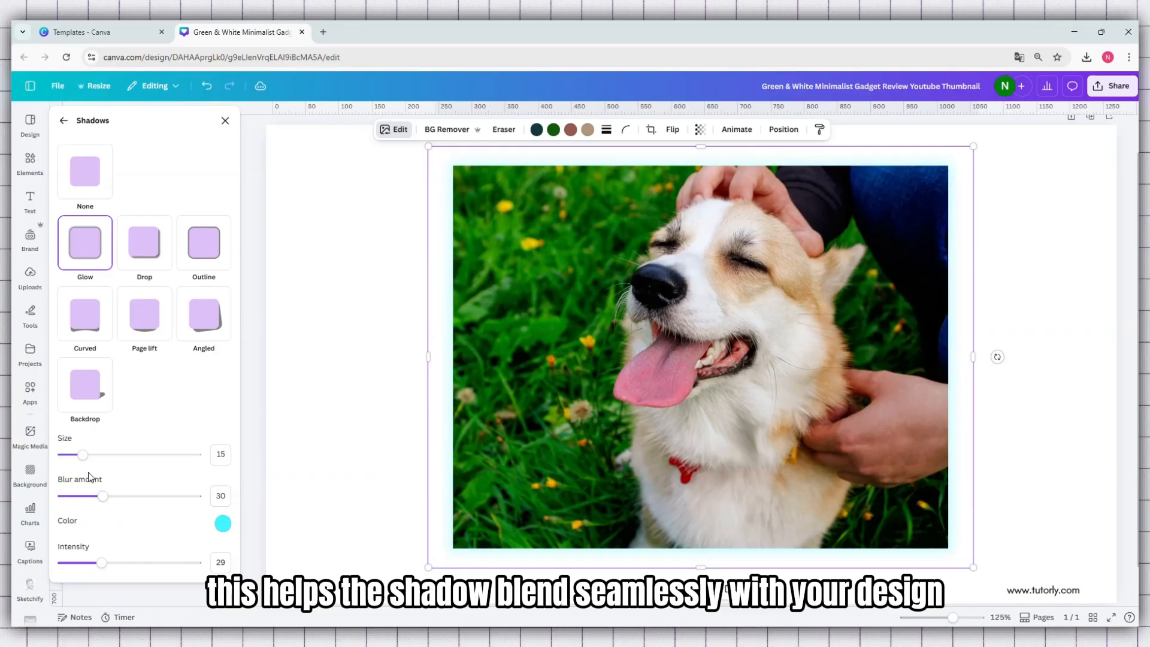
{"action": "left_click_drag", "start_coordinate": [85, 461], "coordinate": [94, 461]}
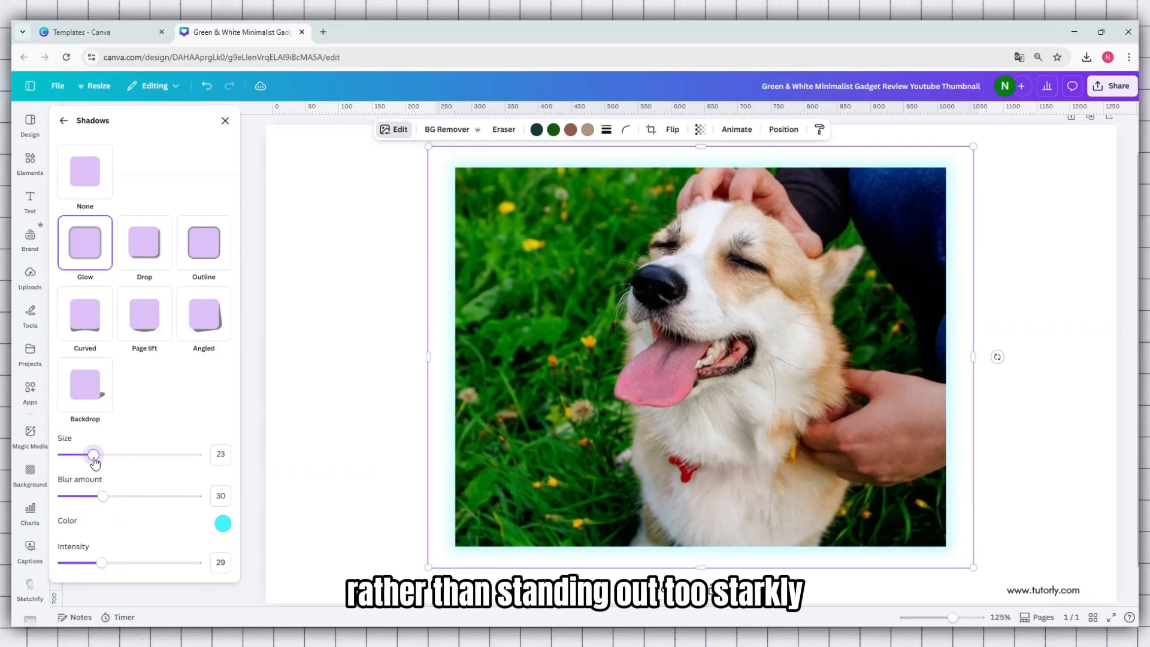
{"action": "left_click_drag", "start_coordinate": [100, 563], "coordinate": [115, 563]}
{"action": "mouse_move", "coordinate": [103, 496]}
{"action": "left_mouse_down"}
{"action": "mouse_move", "coordinate": [119, 496]}
{"action": "mouse_move", "coordinate": [110, 497]}
{"action": "left_mouse_up"}
Try yellow #FFFD41, red #FF4141 and other hues for the glow color, and finish by darkening it to black
{"action": "left_click", "coordinate": [221, 525]}
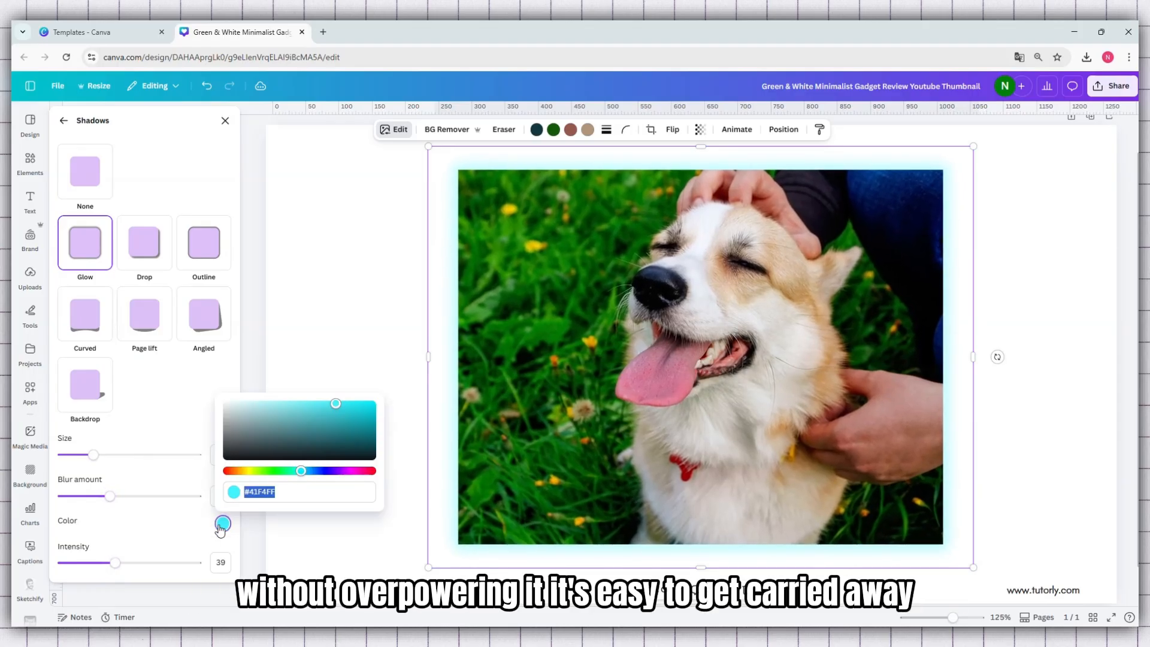
{"action": "left_click", "coordinate": [250, 472]}
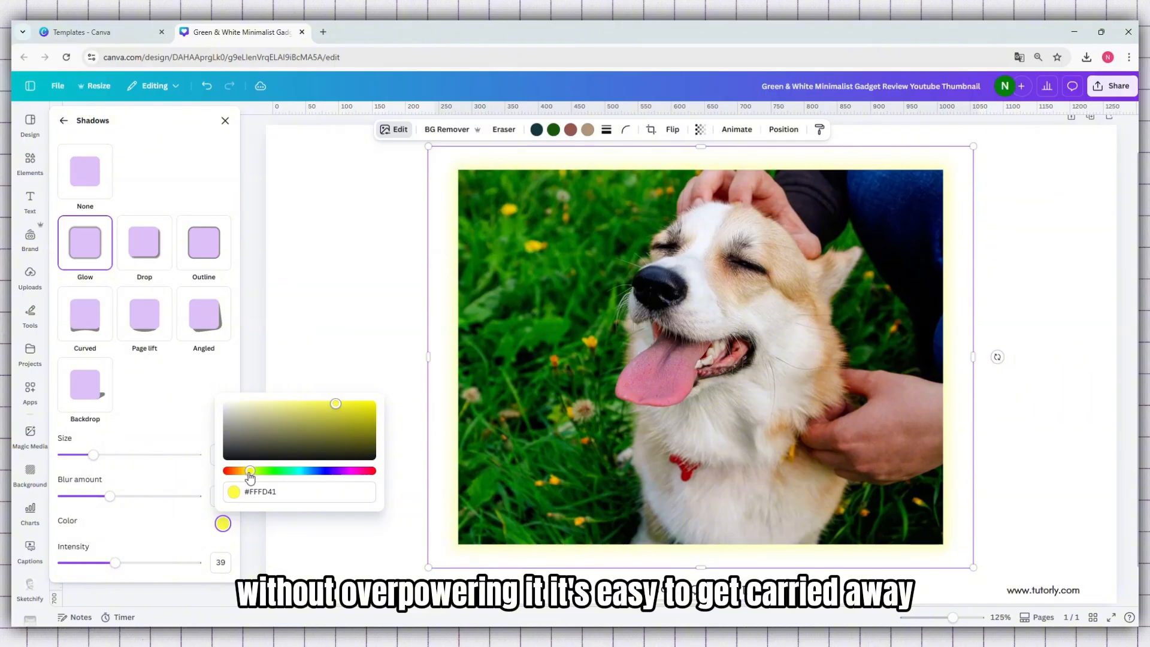
{"action": "left_click", "coordinate": [227, 472]}
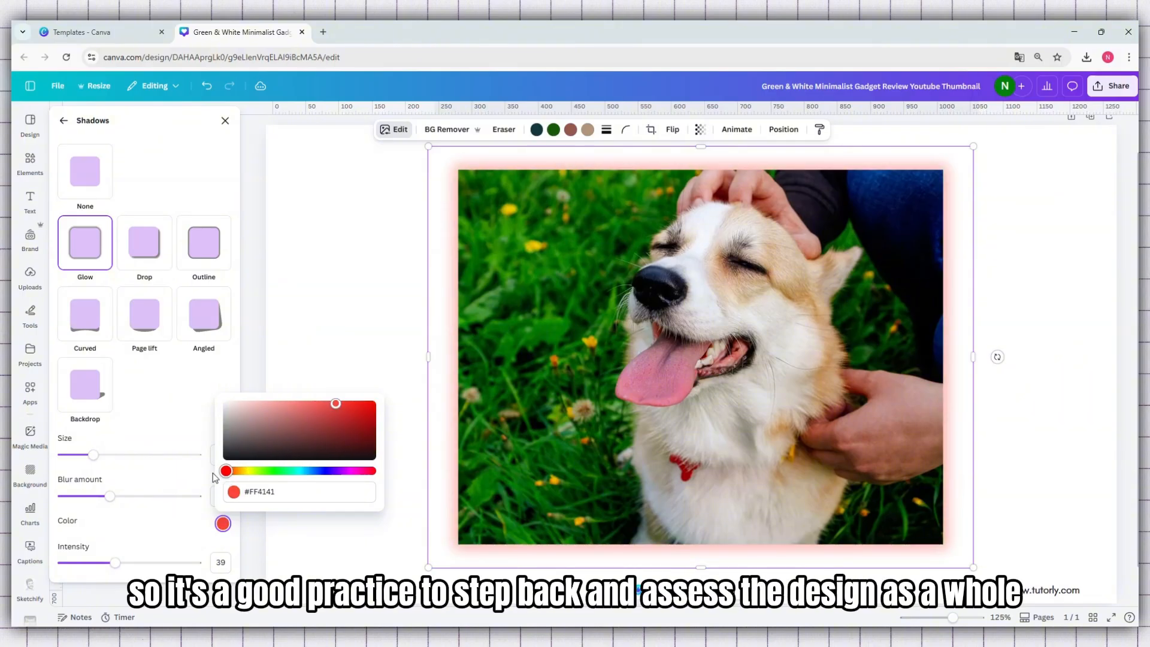
{"action": "left_click", "coordinate": [316, 472]}
{"action": "left_click", "coordinate": [333, 472]}
{"action": "left_click", "coordinate": [367, 472]}
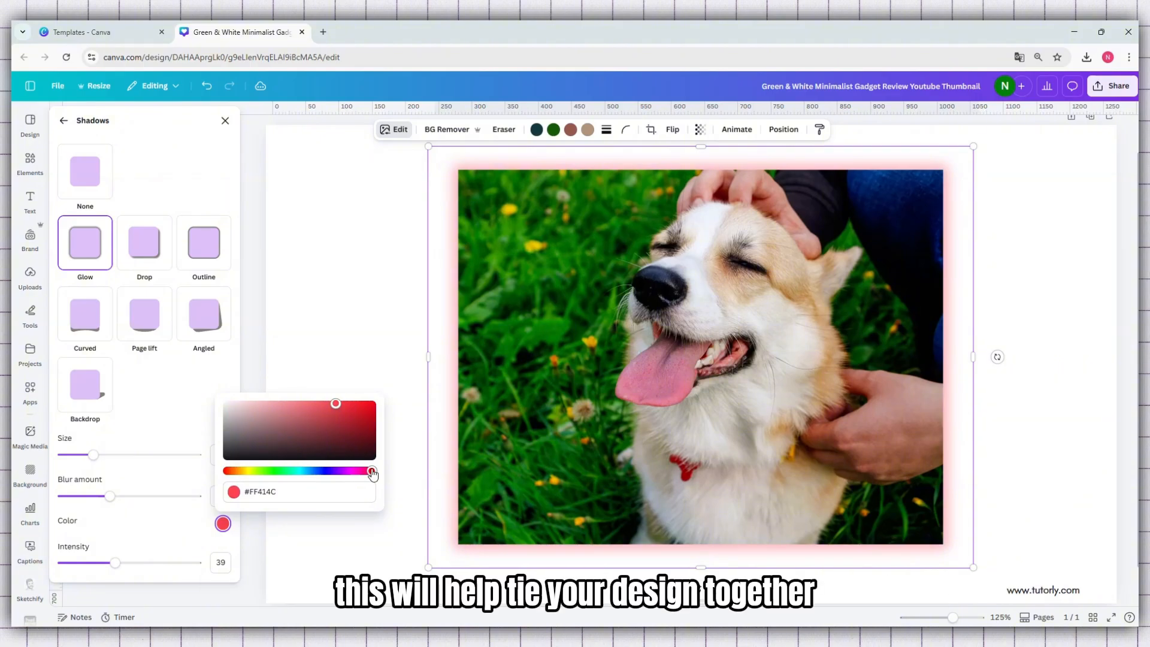
{"action": "left_click_drag", "start_coordinate": [244, 455], "coordinate": [226, 459]}
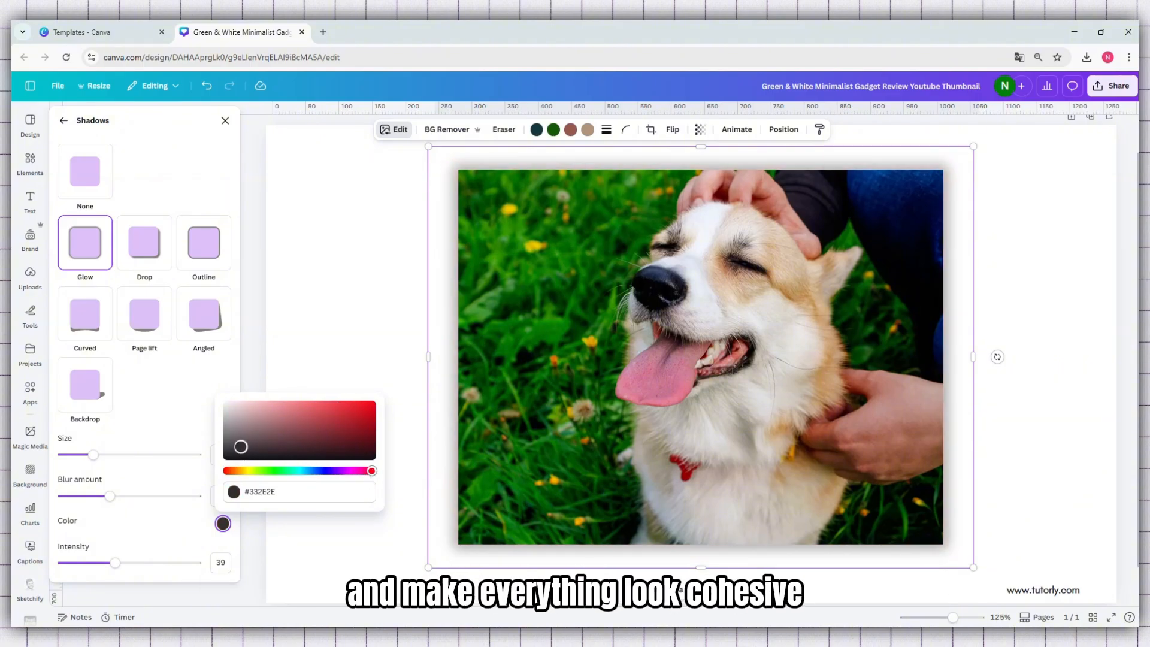
Compare the Drop, Outline and Curved shadow presets on the corgi photo and apply the Angled shadow
{"action": "left_click", "coordinate": [137, 252]}
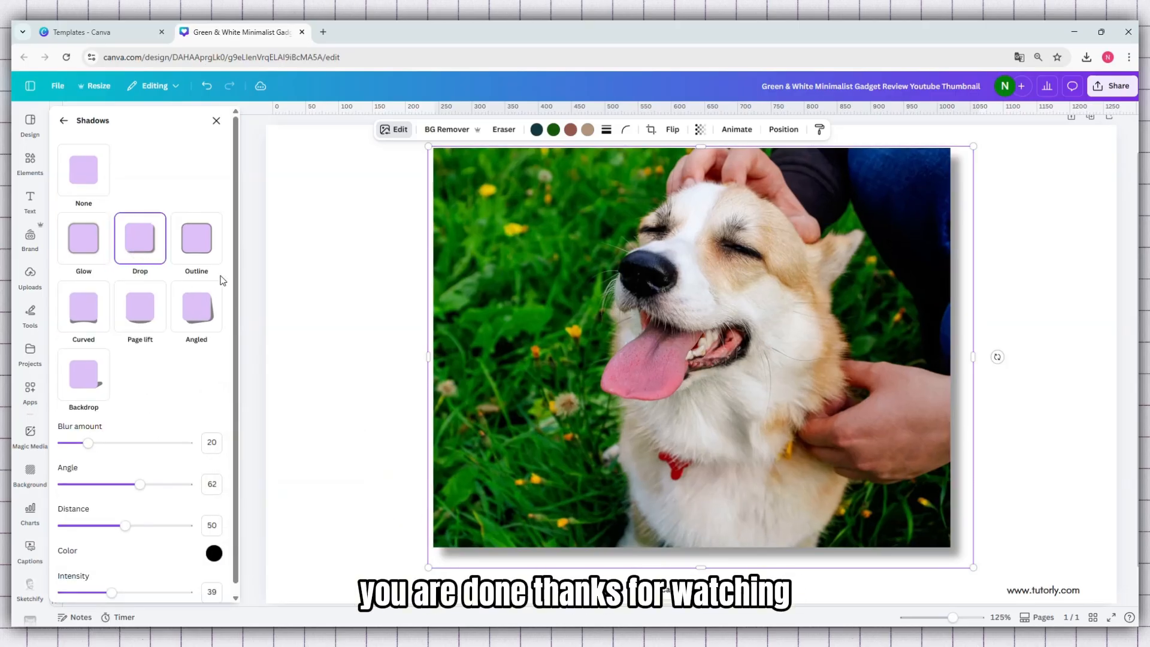
{"action": "left_click", "coordinate": [204, 255]}
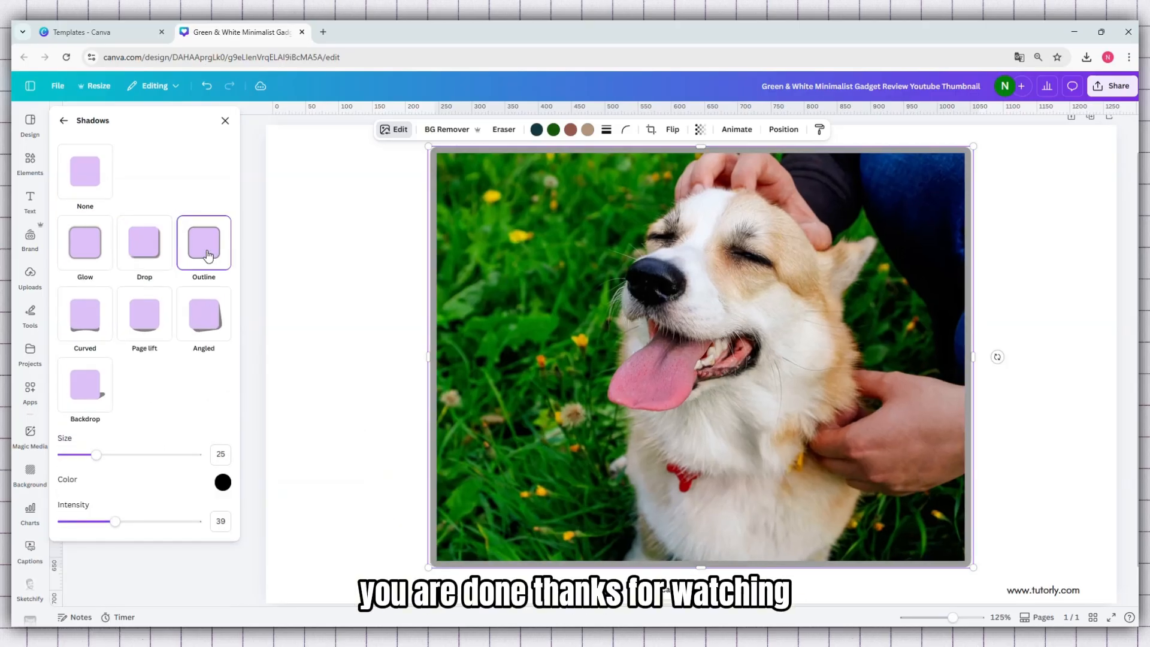
{"action": "left_click", "coordinate": [84, 326]}
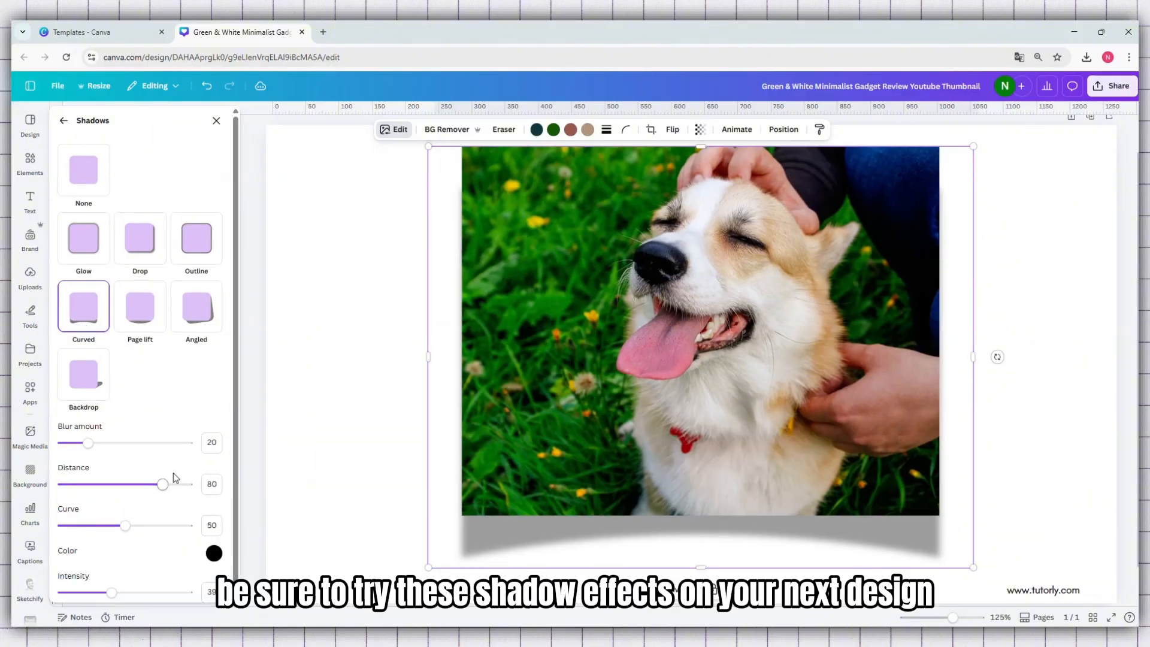
{"action": "left_click", "coordinate": [144, 329]}
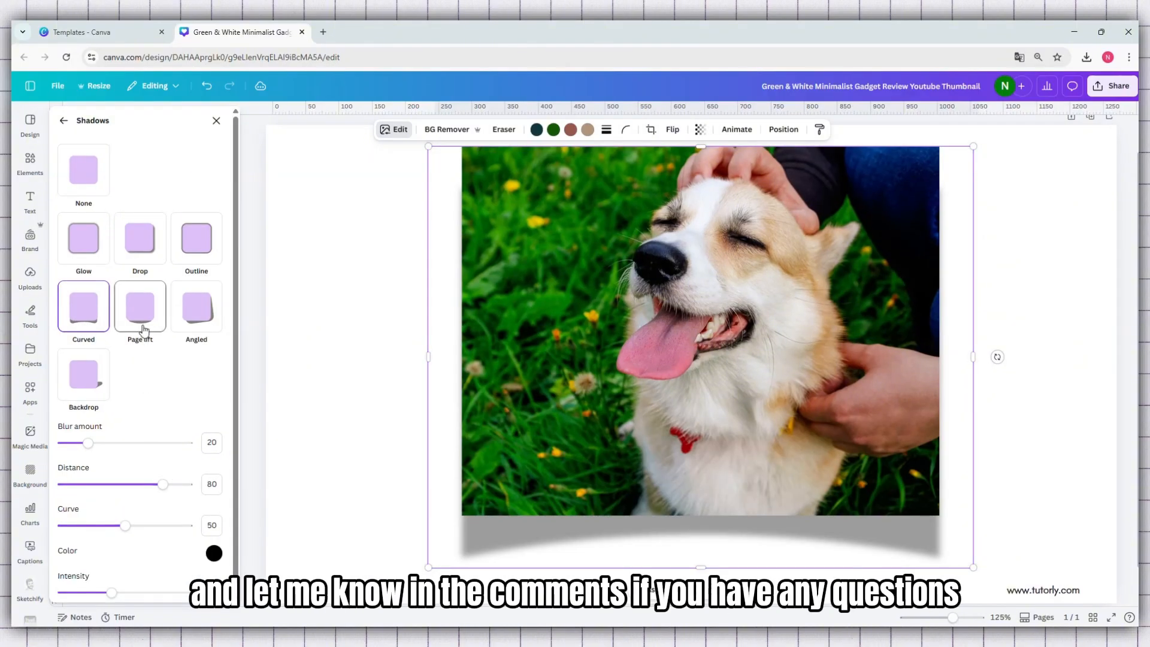
{"action": "left_click", "coordinate": [197, 306]}
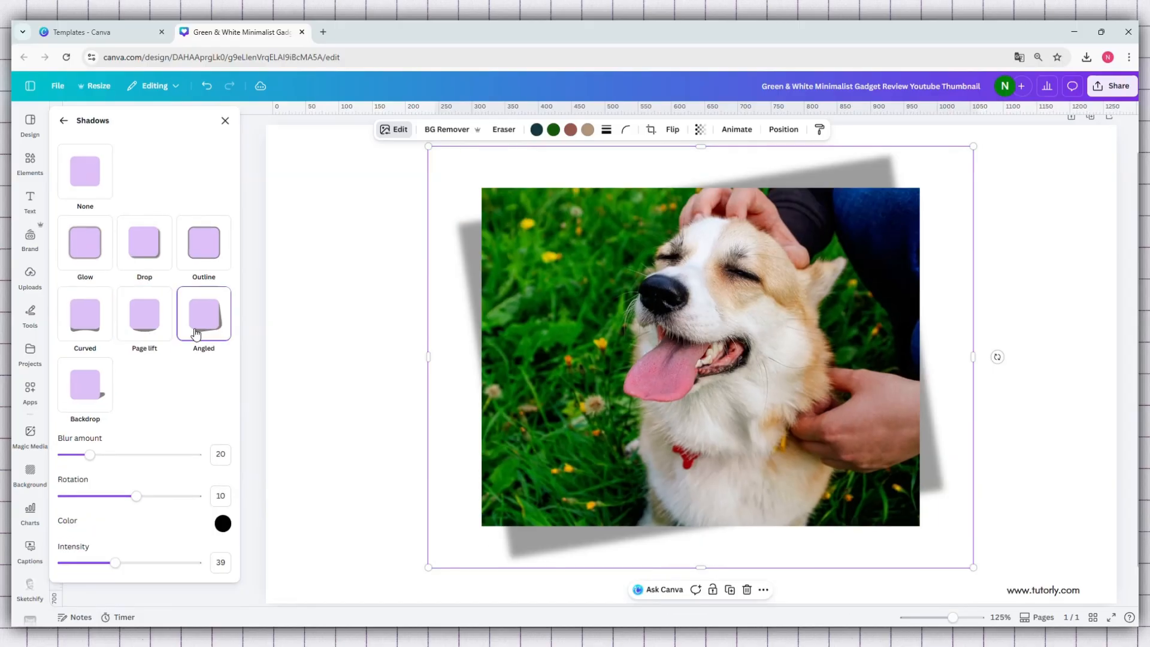